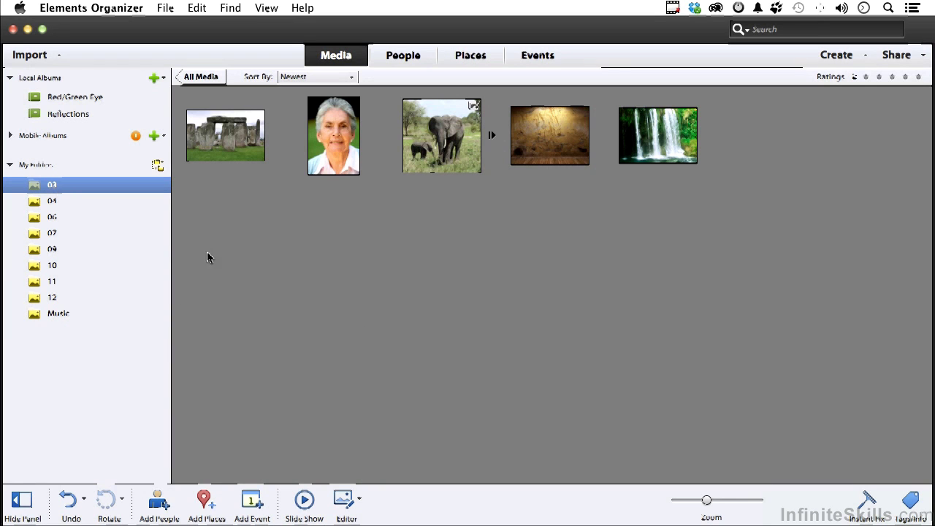
Open the Stonehenge photo from Elements Organizer in Photoshop Elements Editor
right_click(222, 140)
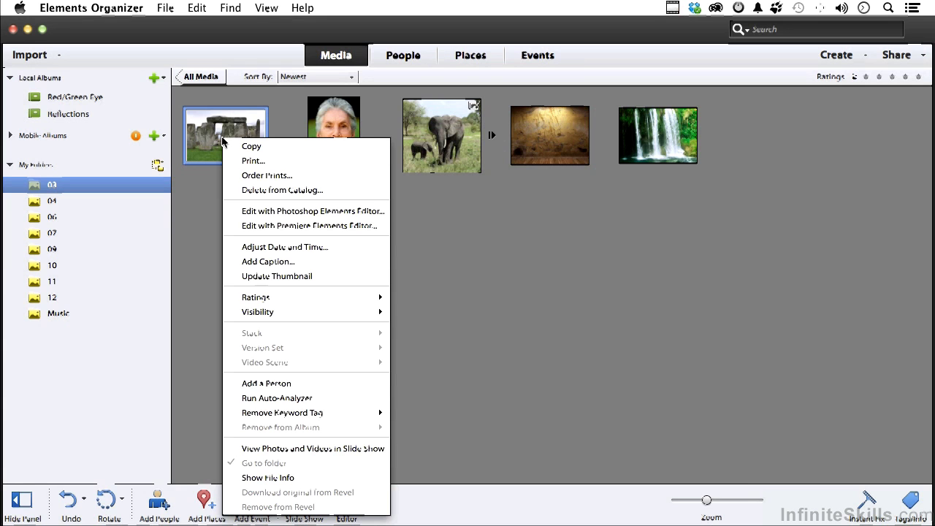
left_click(270, 210)
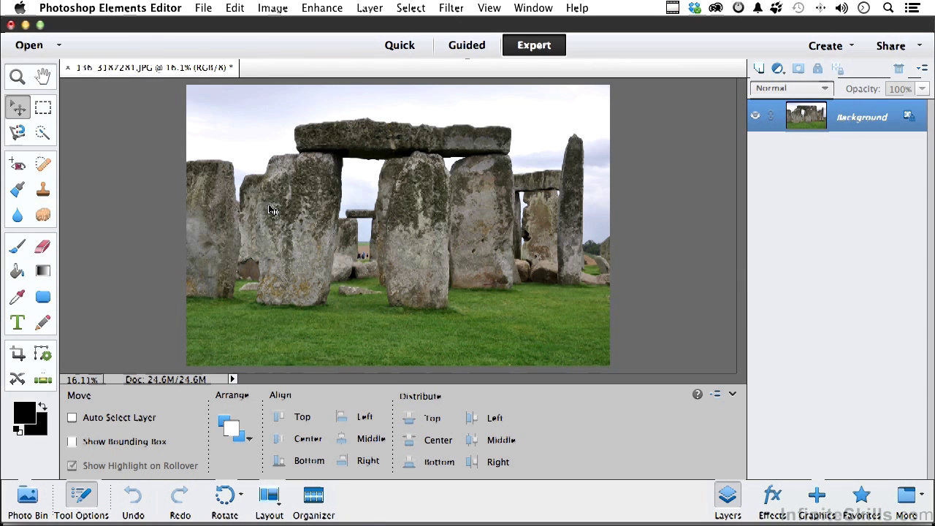
Show rulers, add a vertical and a horizontal guide crossing mid-photo, then hide the rulers
left_click(489, 9)
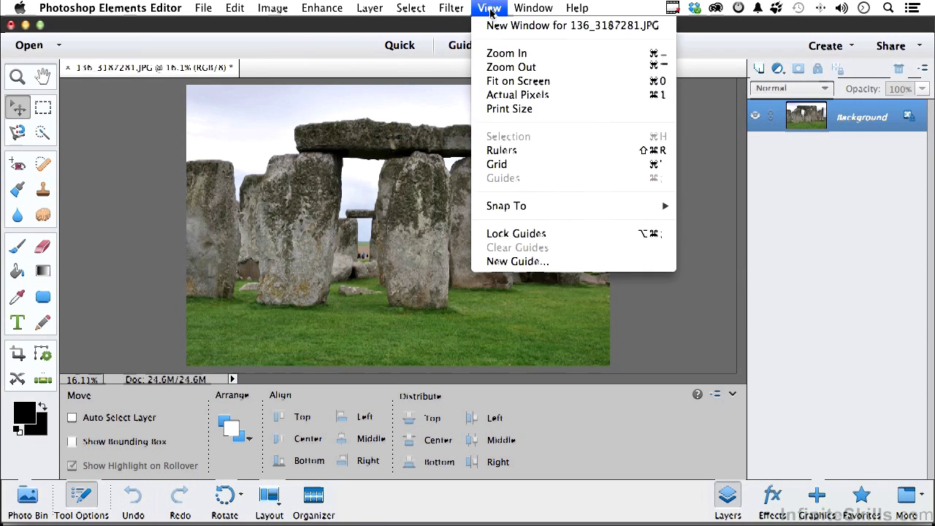
left_click(511, 151)
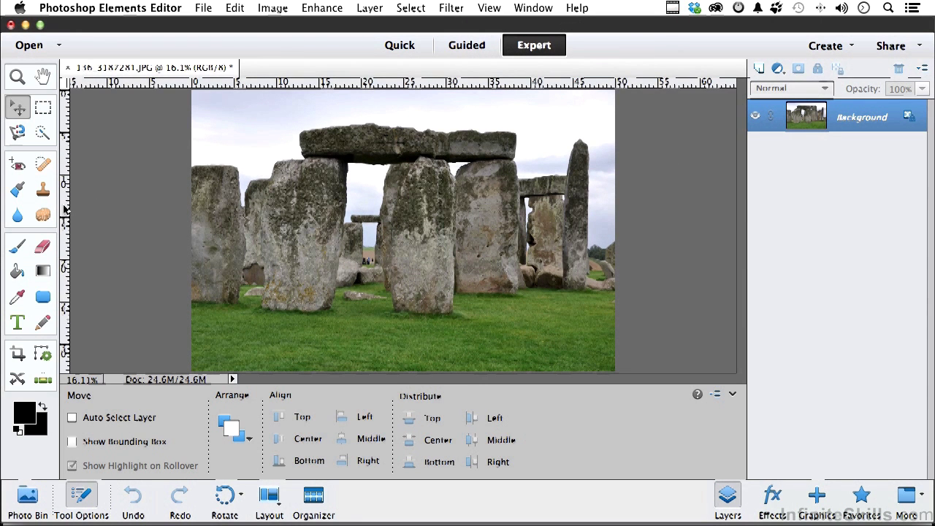
left_click_drag(64, 209, 400, 191)
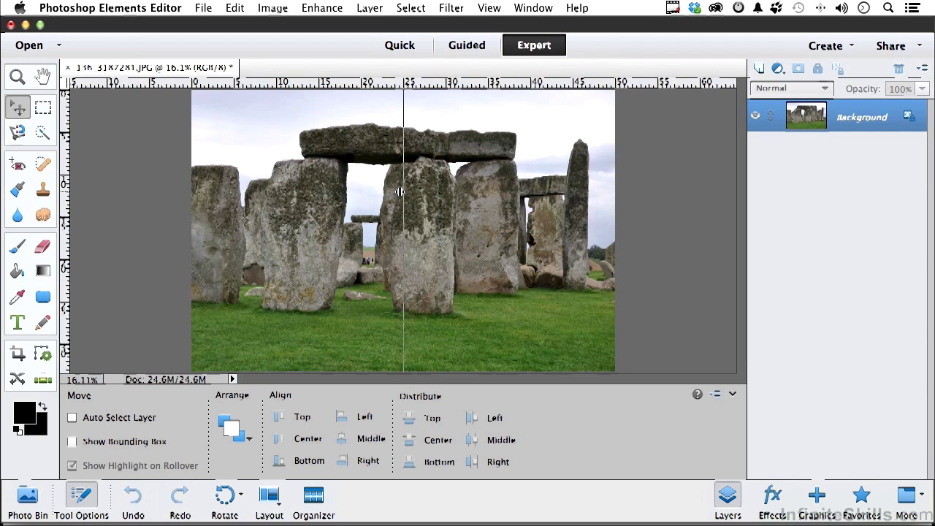
left_click_drag(400, 192, 401, 191)
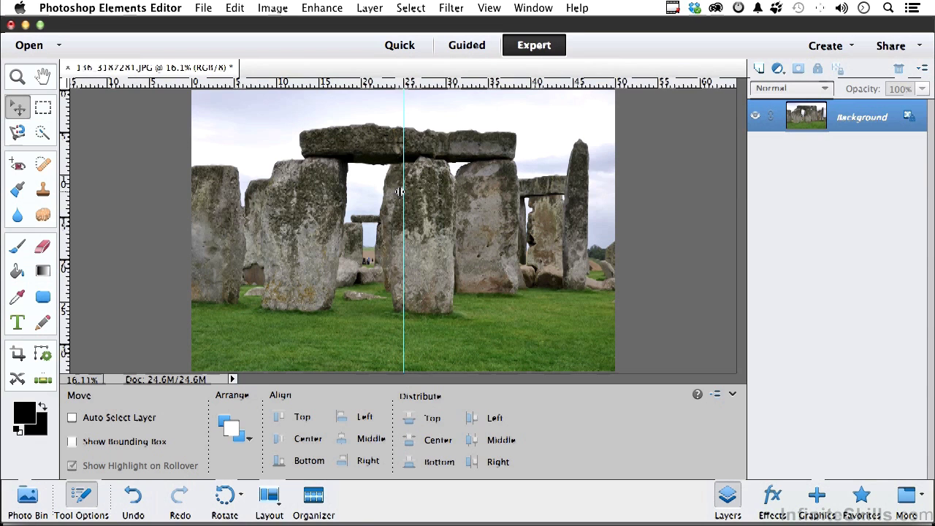
left_click_drag(431, 87, 428, 236)
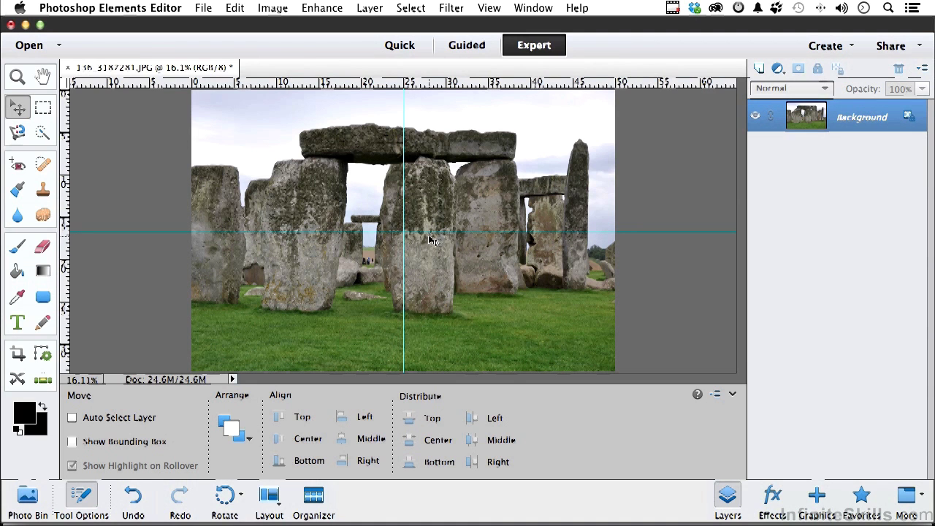
left_click(490, 7)
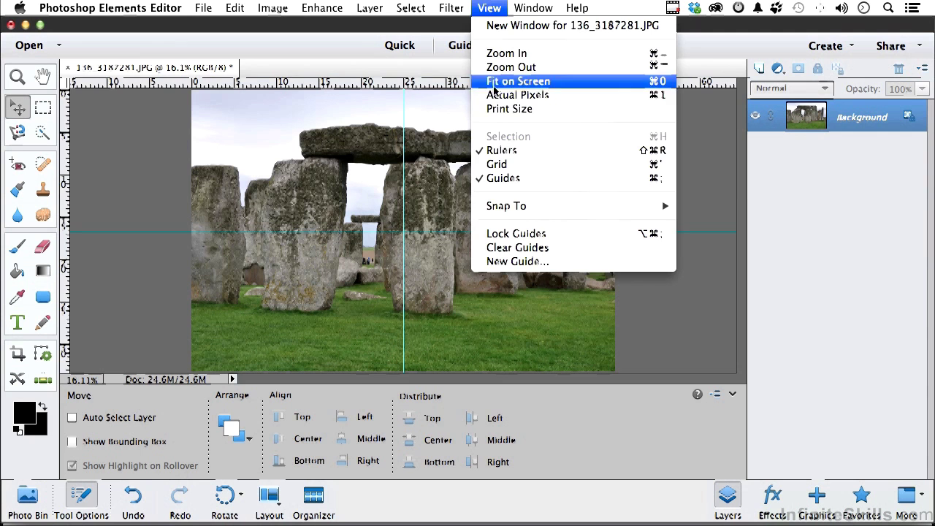
left_click(496, 150)
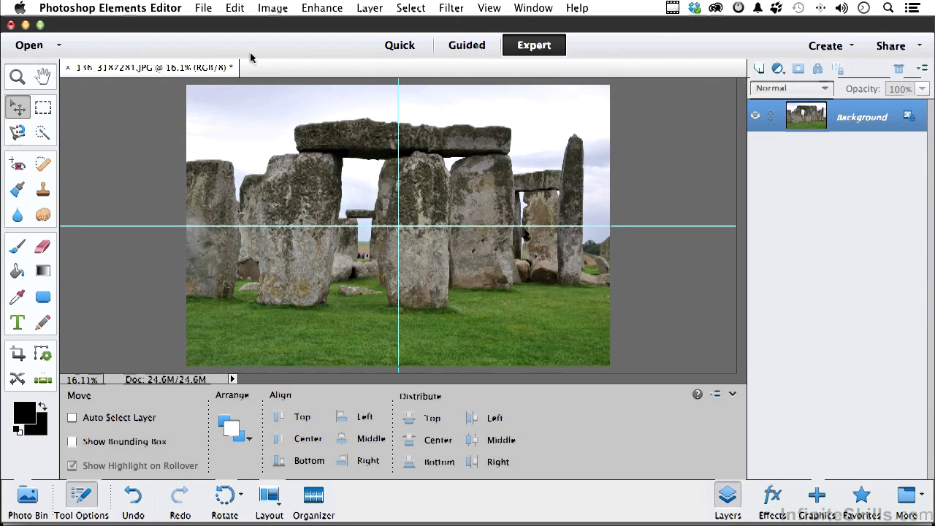
Marquee-select from the vertical guide to the bottom-right corner, widening the selection to the right edge
left_click(43, 107)
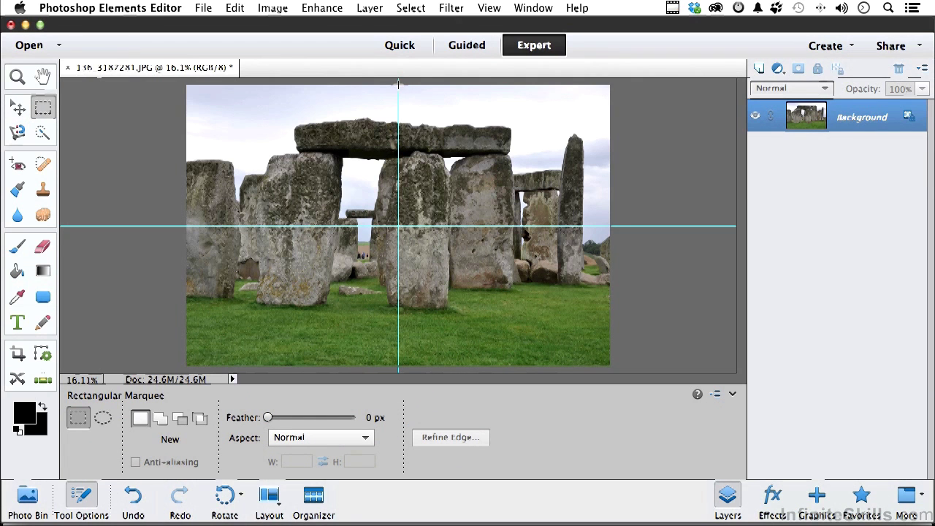
left_click_drag(398, 85, 608, 366)
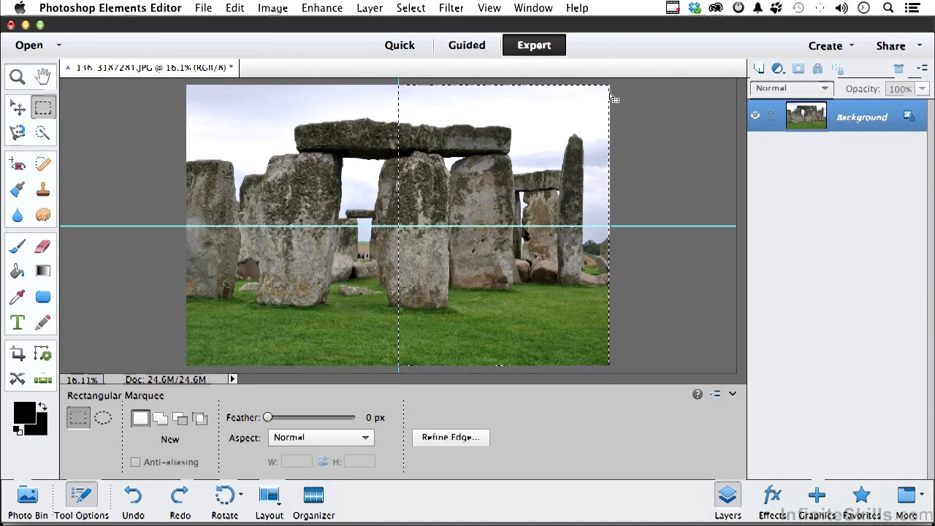
left_click(412, 7)
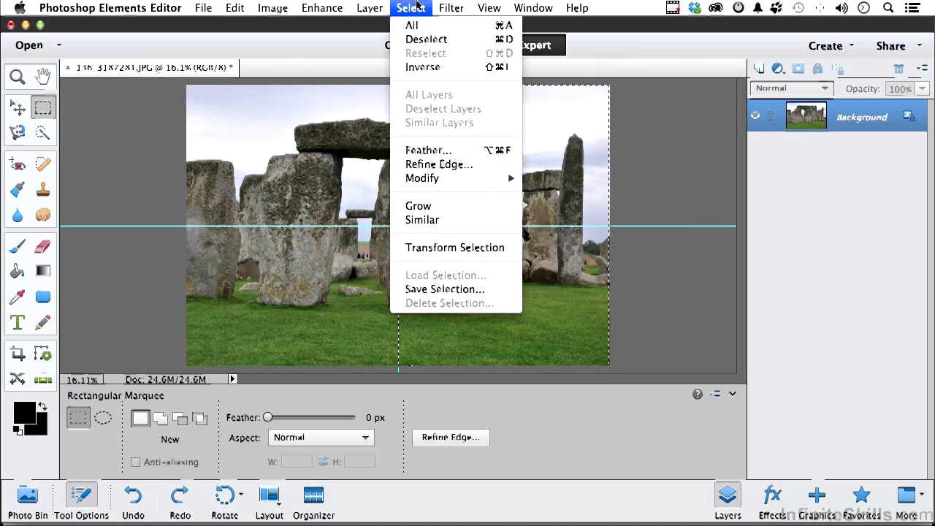
left_click(455, 248)
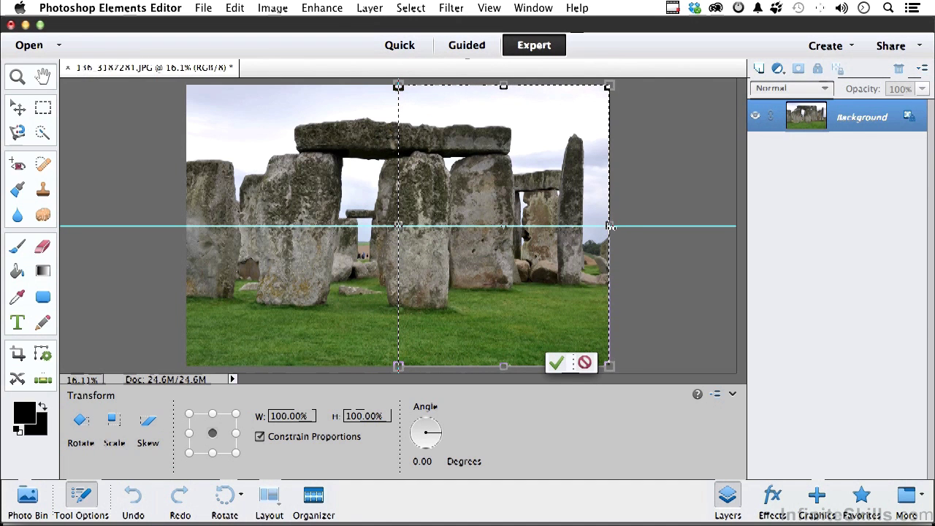
mouse_move(609, 227)
left_mouse_down()
mouse_move(553, 225)
mouse_move(620, 226)
mouse_move(612, 228)
left_mouse_up()
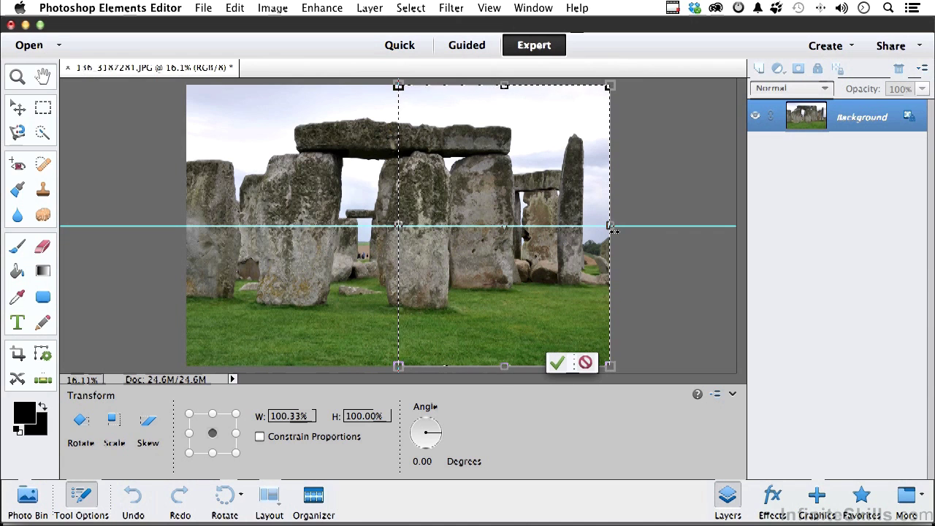
left_click(557, 363)
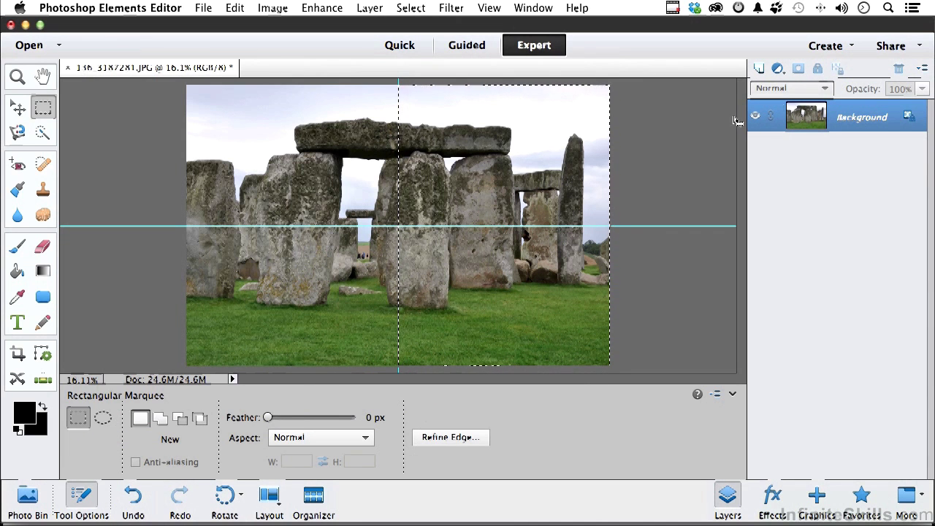
Add an Invert adjustment layer to the selected right half of the photo
left_click(778, 68)
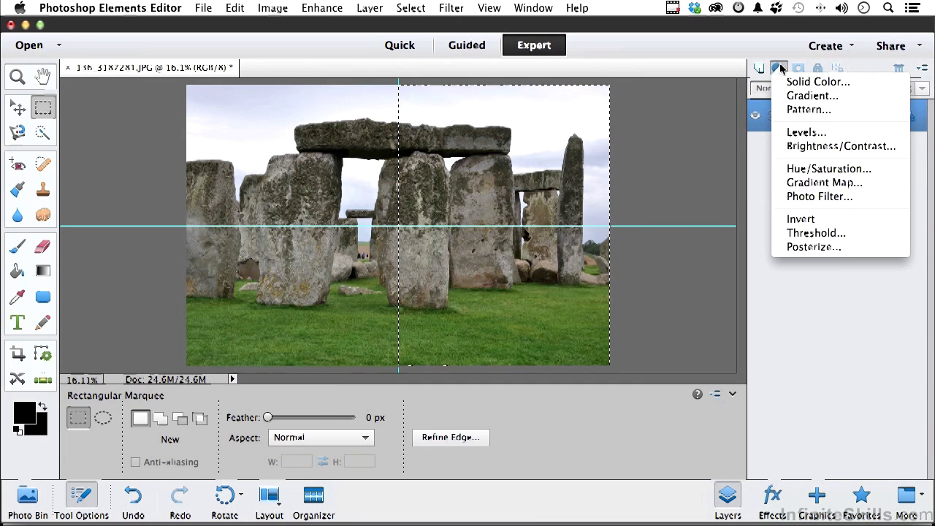
left_click(803, 218)
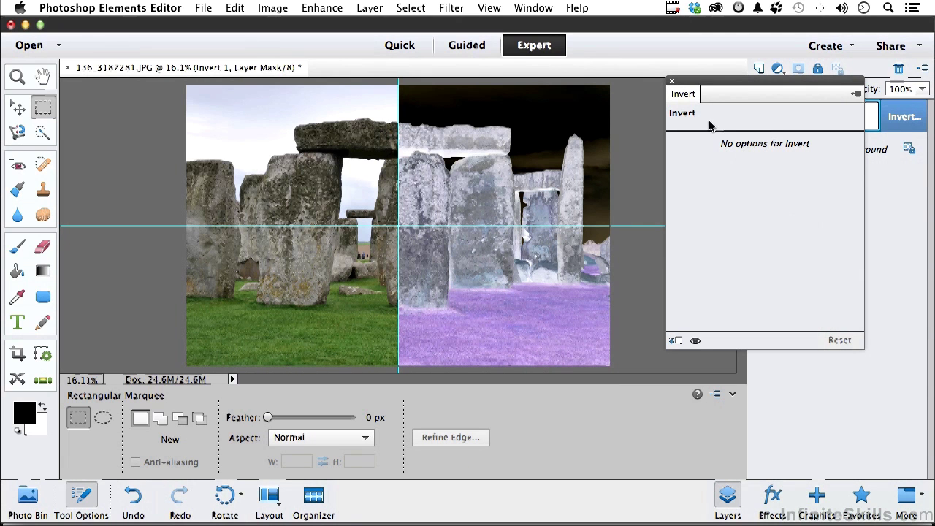
left_click(672, 82)
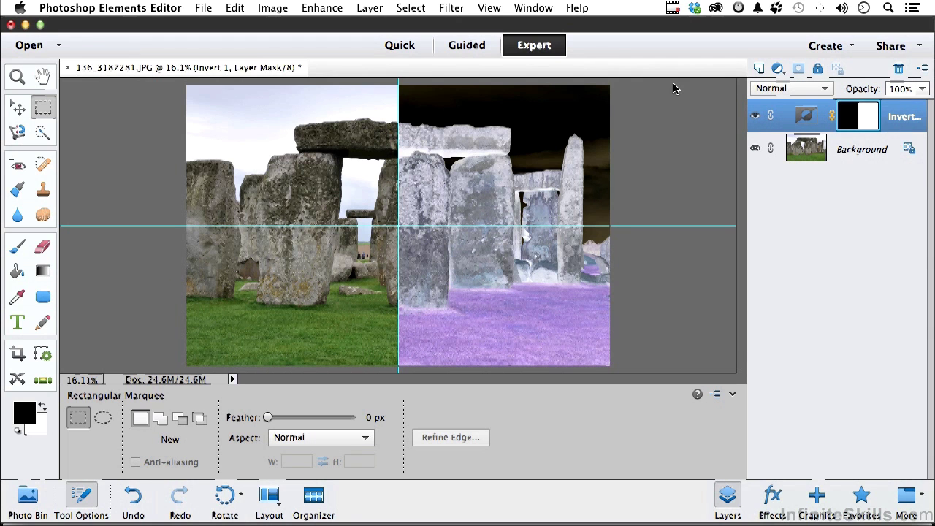
Type the title STONEHENGE near the top of the photo
left_click(18, 325)
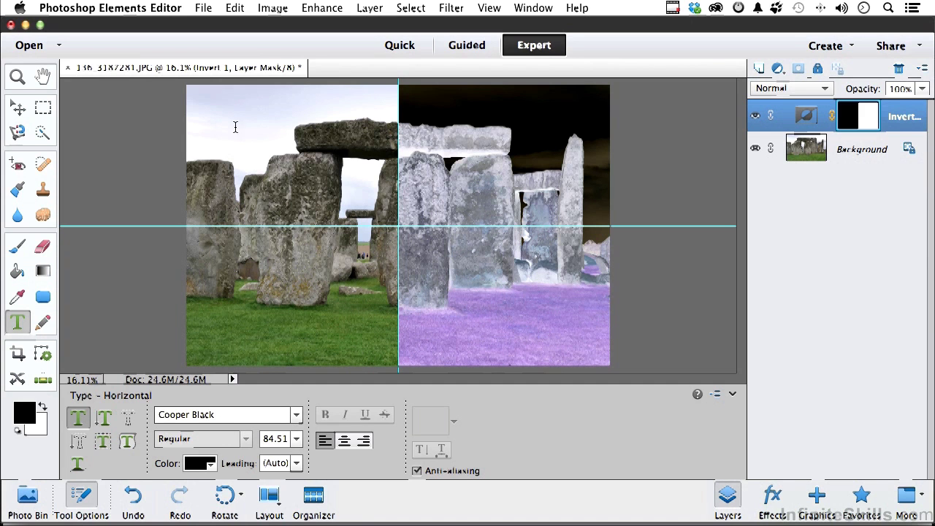
left_click(239, 105)
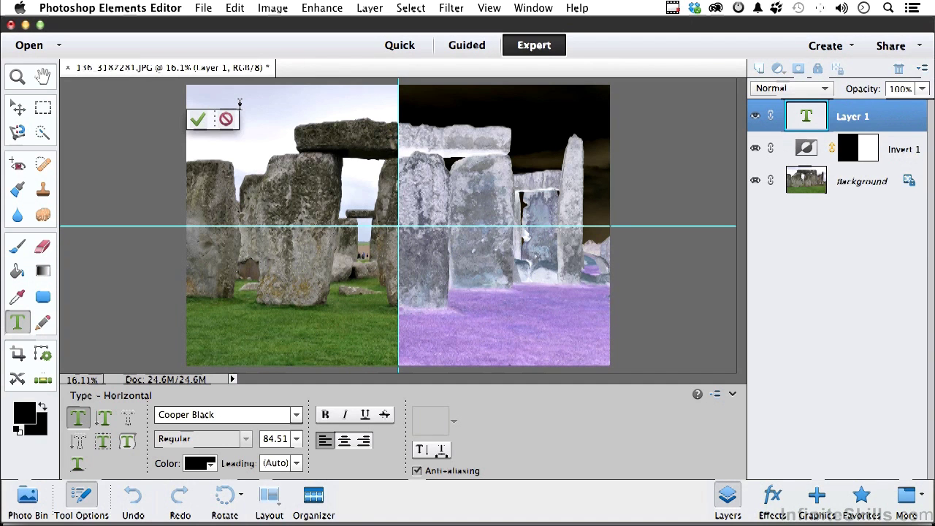
type("STONEHENGE")
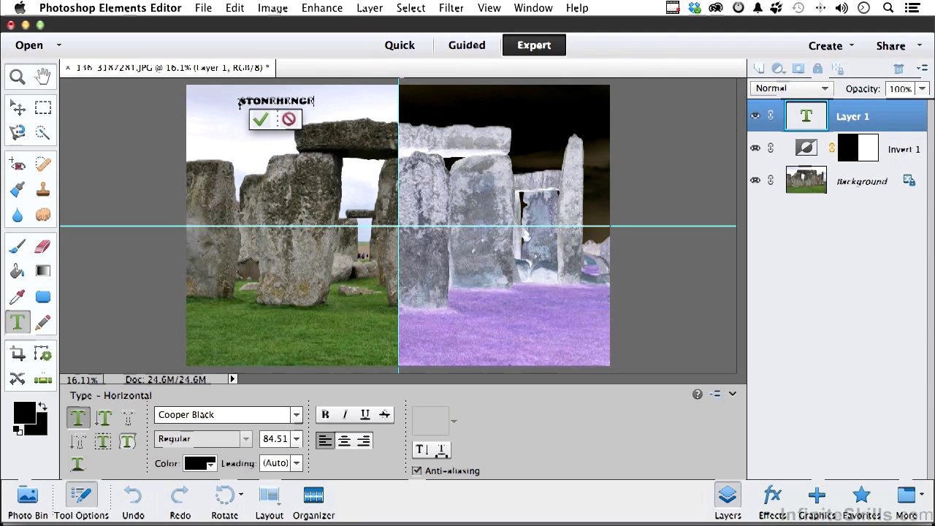
left_click(263, 122)
key("v")
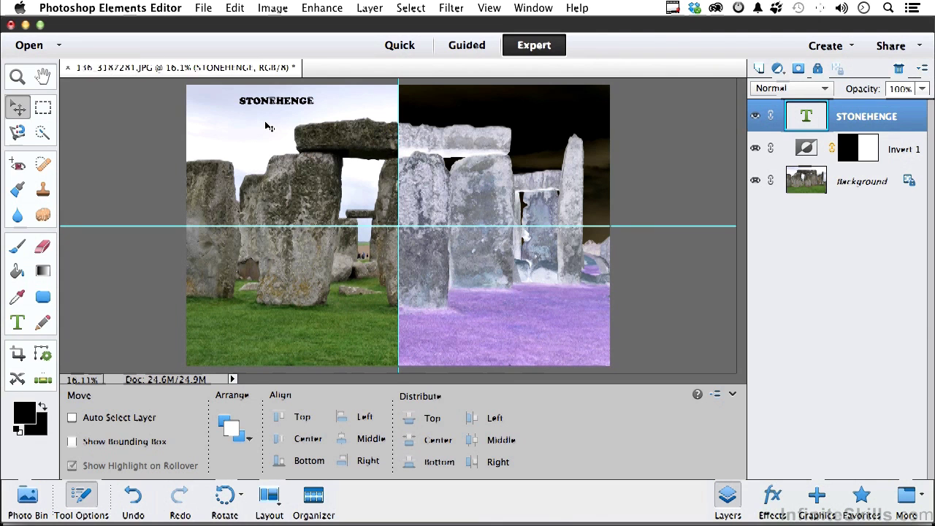
Scale the STONEHENGE text up to about 350%
key("super+t")
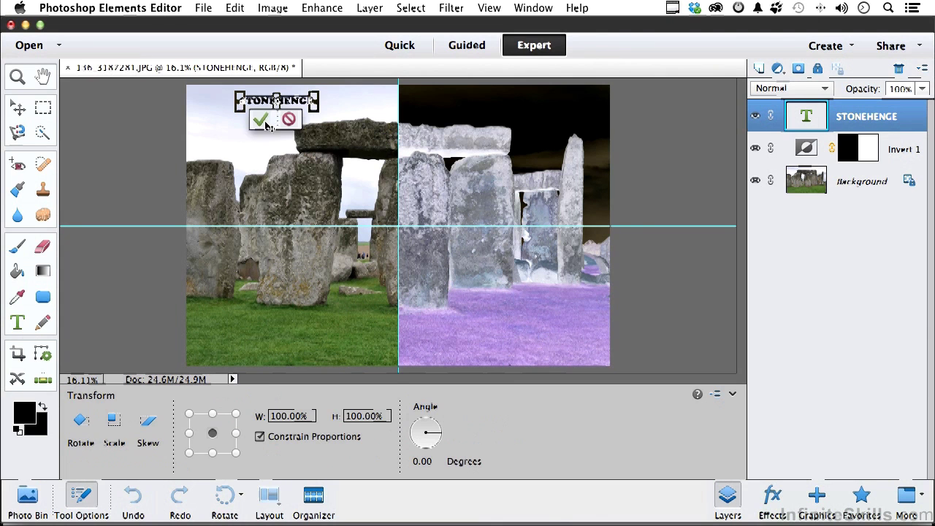
left_click_drag(314, 107, 496, 178)
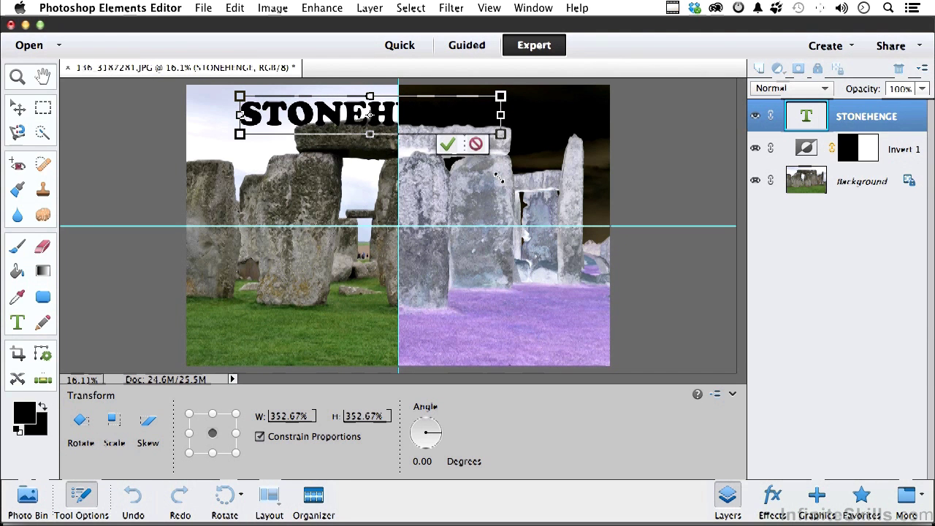
left_click(447, 144)
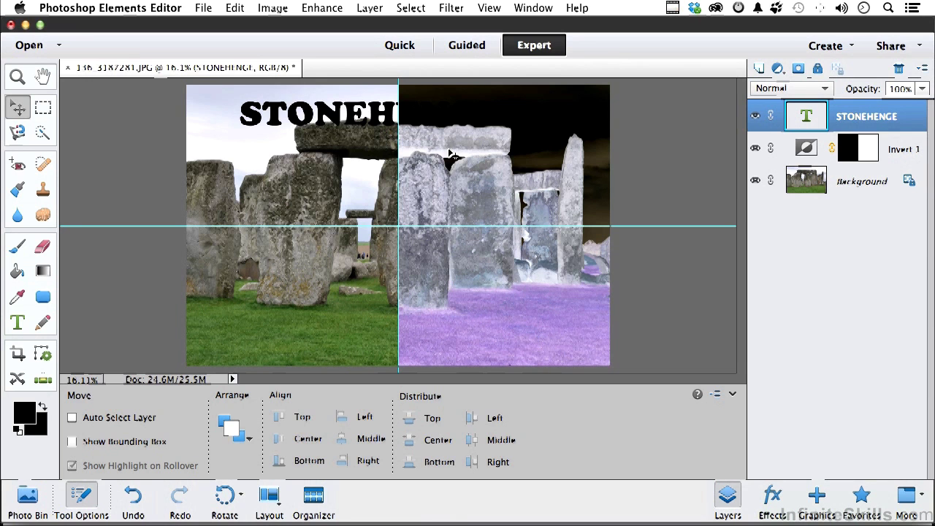
Nudge the STONEHENGE title three steps right and two steps up
key("shift+Right")
key("shift+Right")
key("shift+Right")
key("shift+Right")
key("shift+Right")
key("shift+Right")
key("shift+Right")
key("shift+Right")
key("shift+Right")
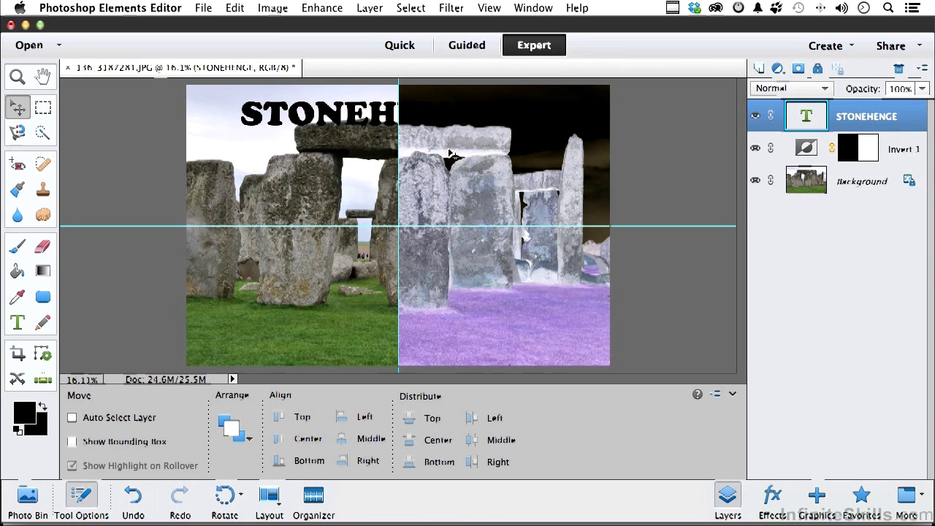
key("shift+Right")
key("shift+Right")
key("shift+Right")
key("shift+Right")
key("shift+Right")
key("shift+Right")
key("shift+Right")
key("shift+Right")
key("shift+Right")
key("shift+Right")
key("shift+Right")
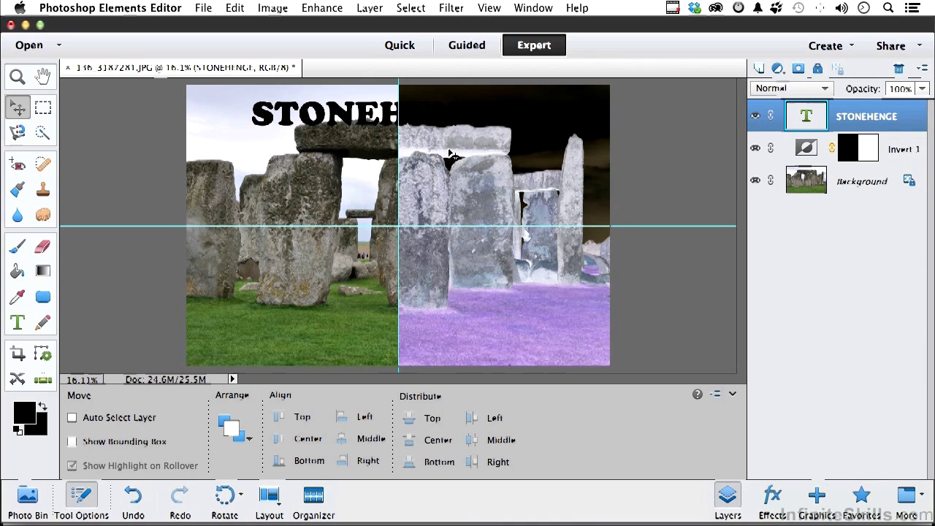
key("shift+Right")
key("shift+Right")
key("shift+Right")
key("shift+Right")
key("shift+Right")
key("shift+Right")
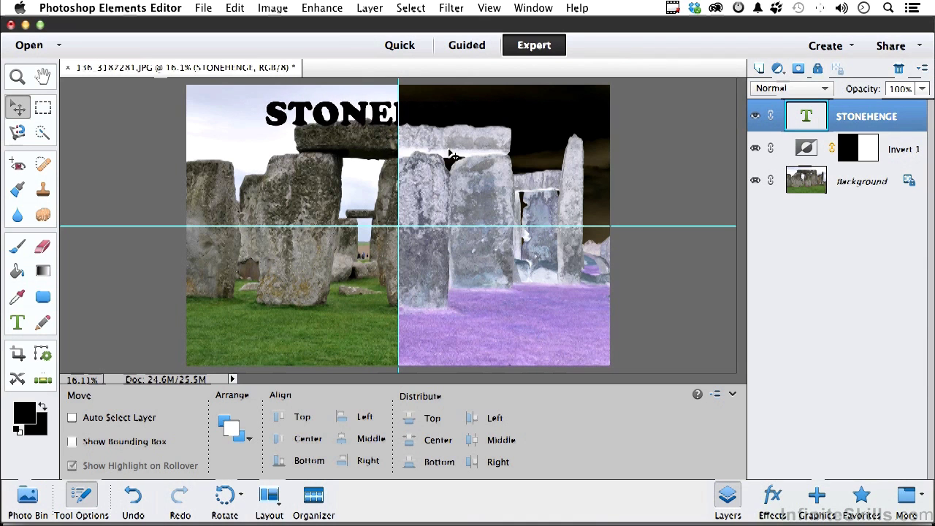
key("shift+Up")
key("shift+Up")
key("shift+Up")
key("shift+Up")
key("shift+Up")
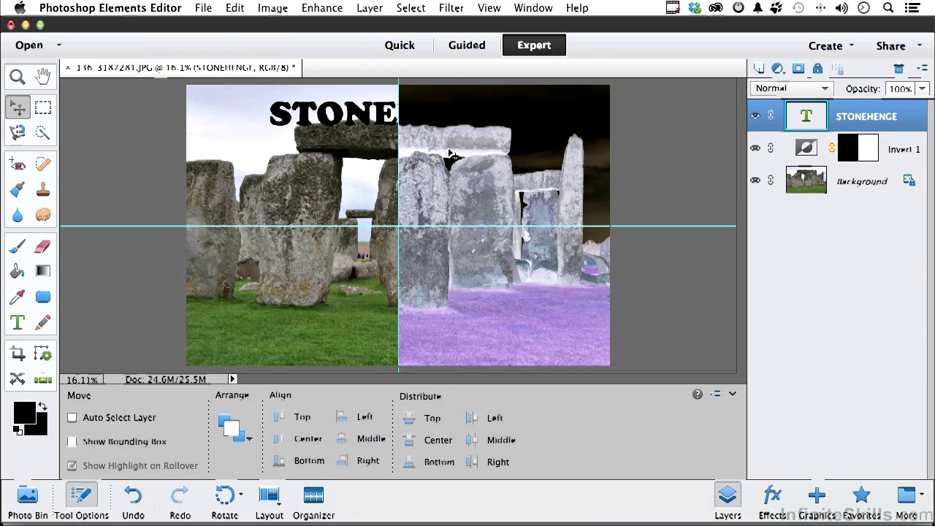
key("shift+Up")
key("shift+Up")
key("shift+Up")
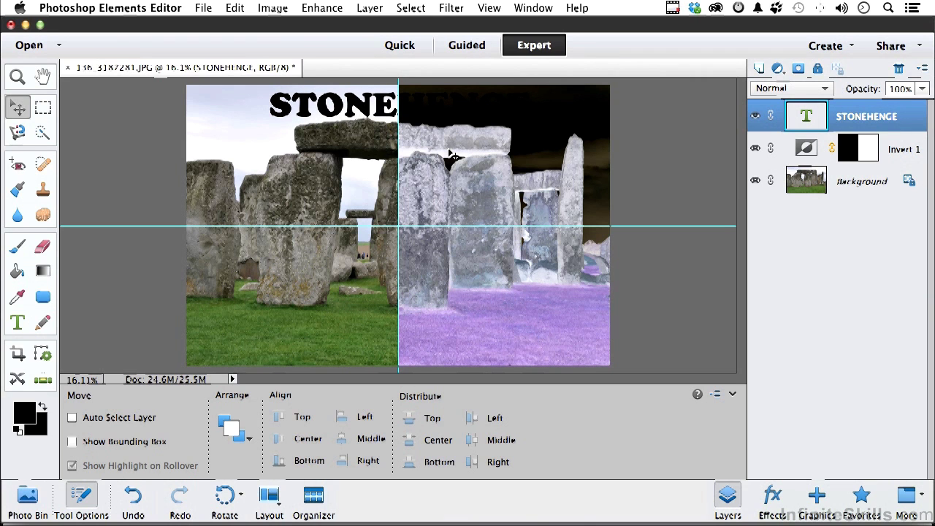
Recolour the HENGE letters of the title white, leaving STONE black
left_click(18, 322)
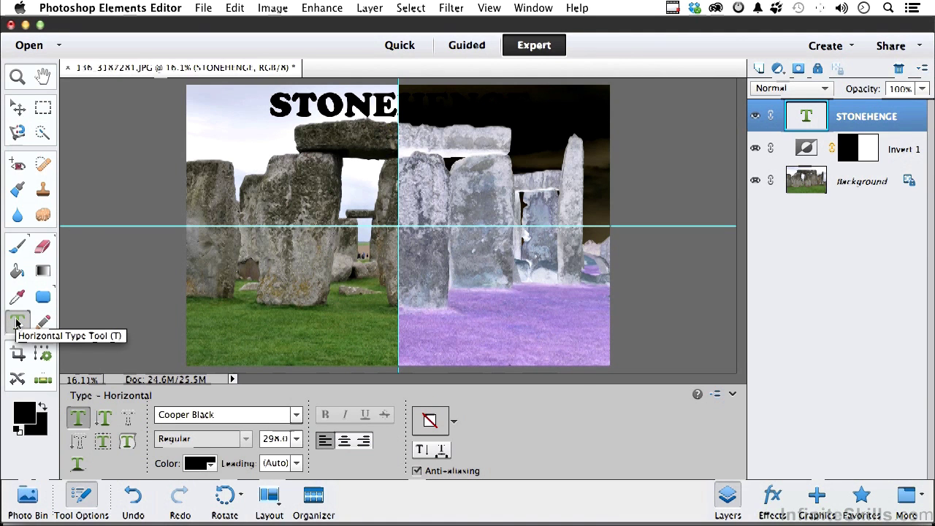
key("d")
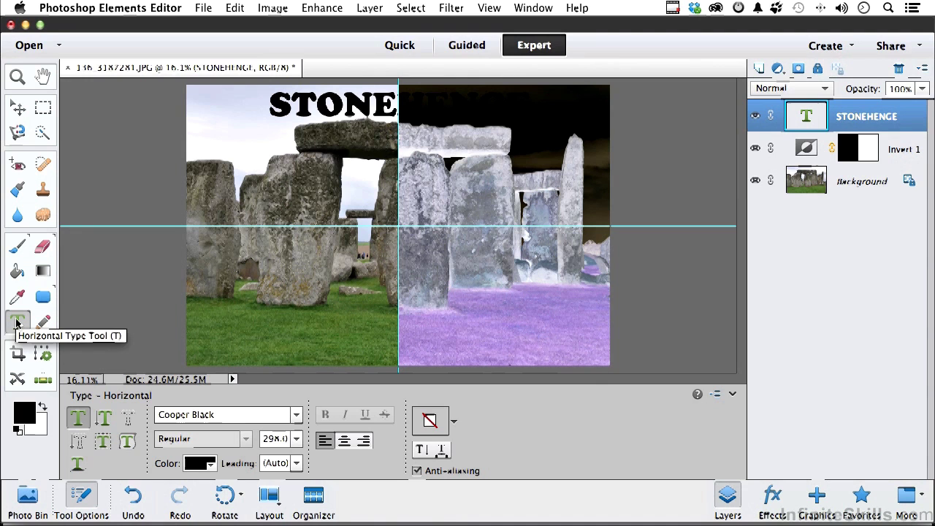
left_click(18, 323)
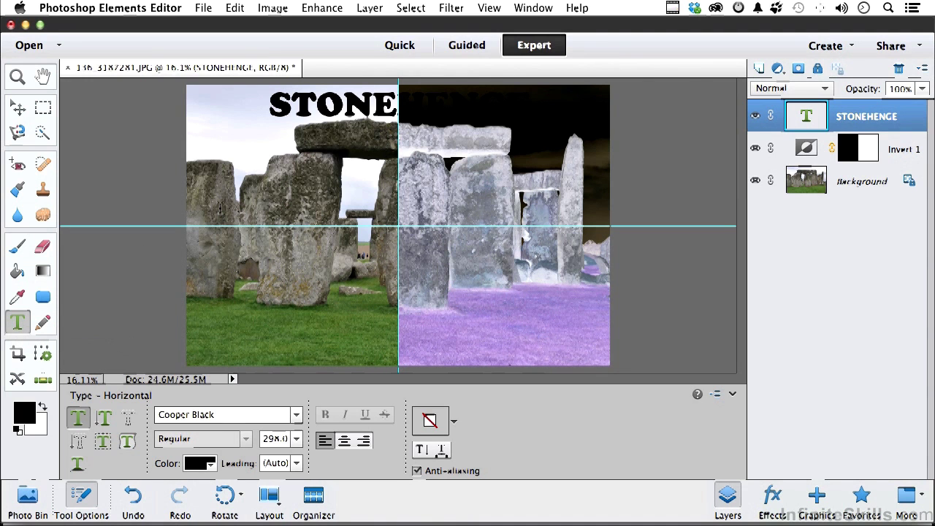
left_click(401, 104)
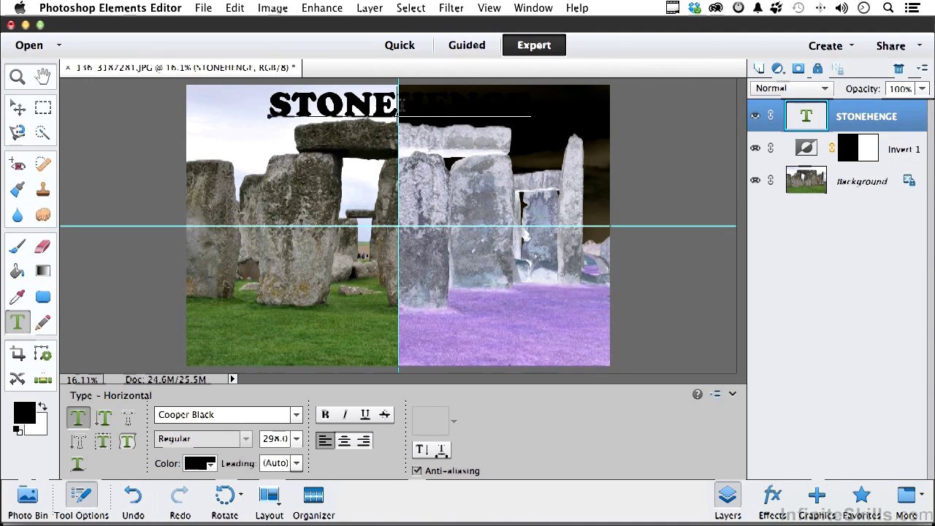
left_click_drag(399, 104, 531, 102)
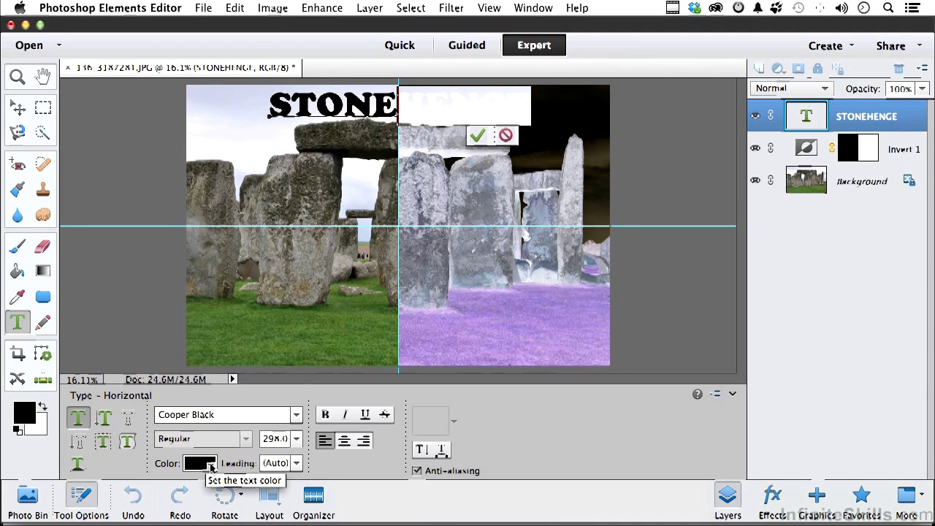
left_click(209, 464)
left_click(249, 323)
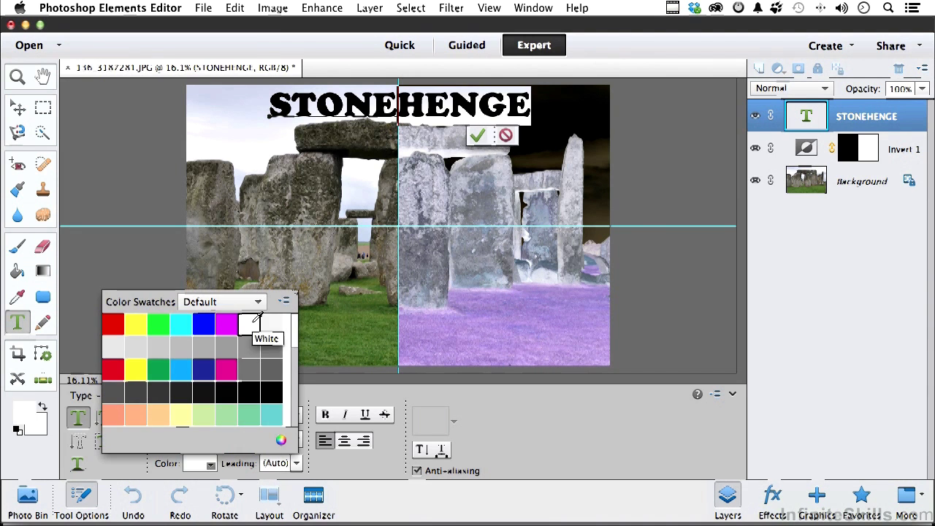
left_click(476, 137)
key("v")
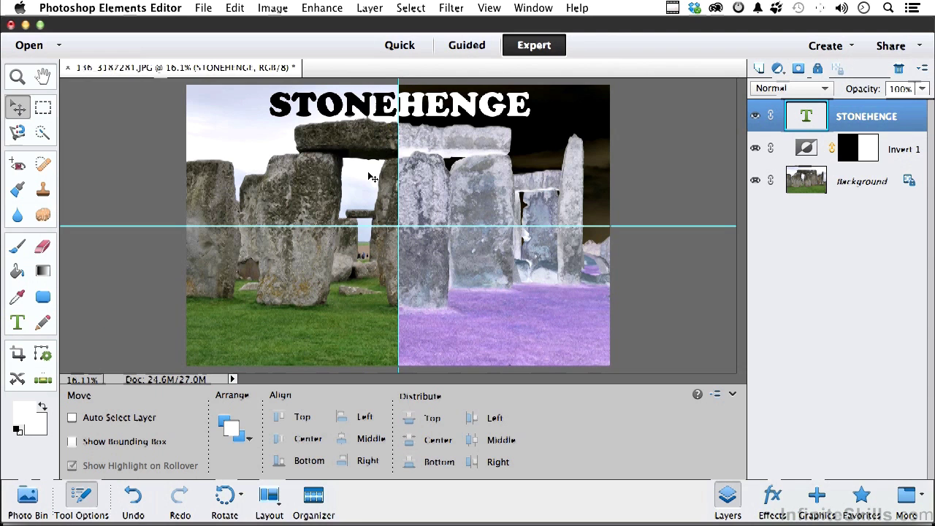
Nudge the STONEHENGE title one step further right
key("shift+Right")
key("shift+Right")
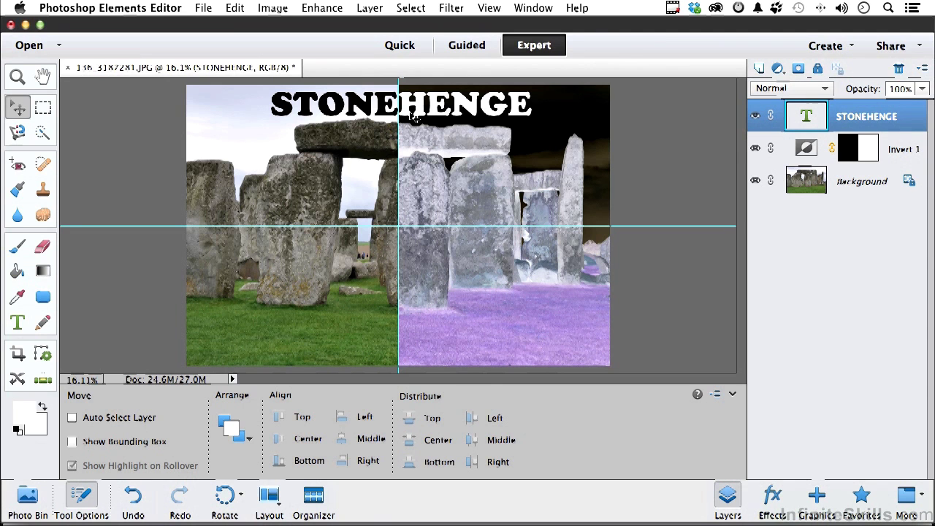
Duplicate the title to the bottom, retype it as VERSUS, and nudge it two steps right
left_click_drag(412, 117, 418, 342)
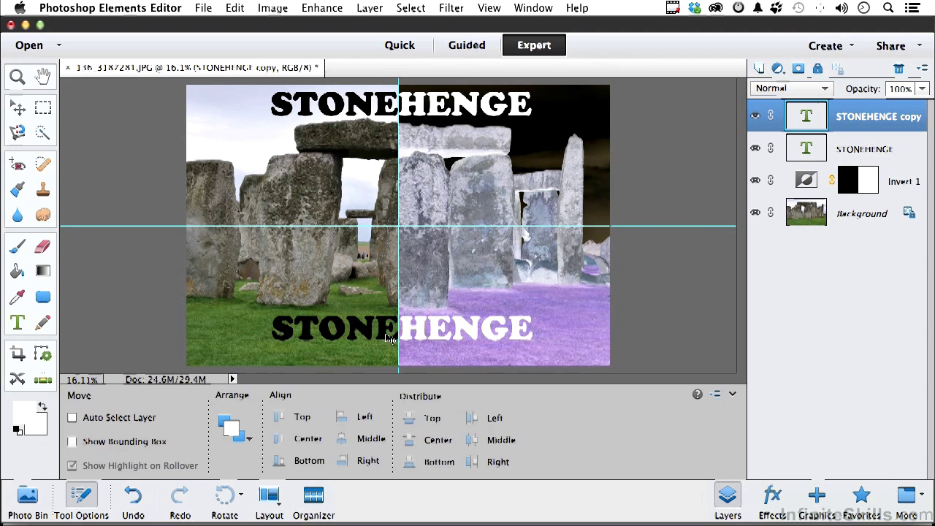
double_click(390, 333)
left_click_drag(397, 333, 255, 325)
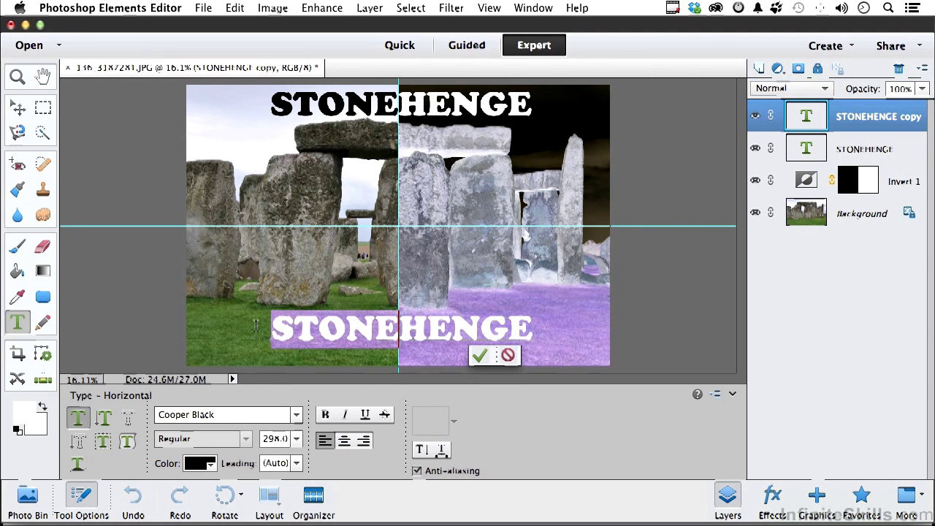
type("VER")
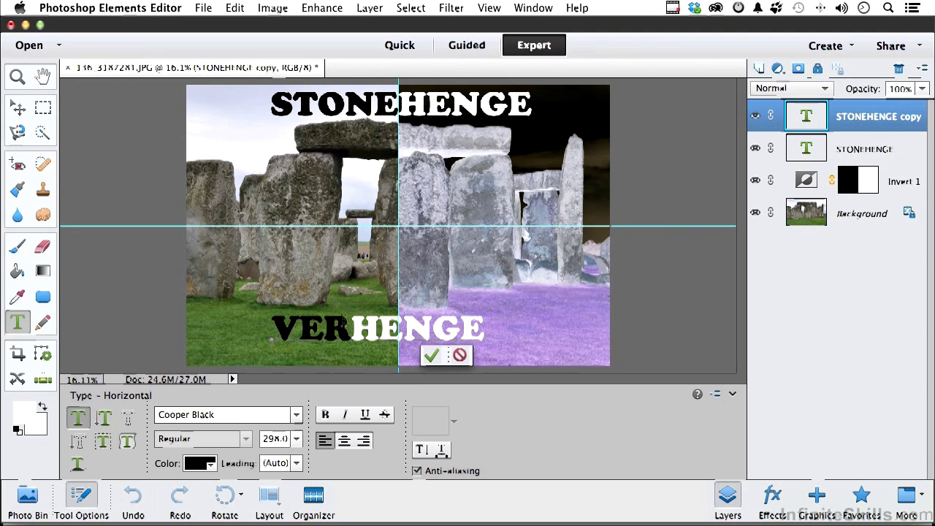
left_click_drag(352, 327, 499, 304)
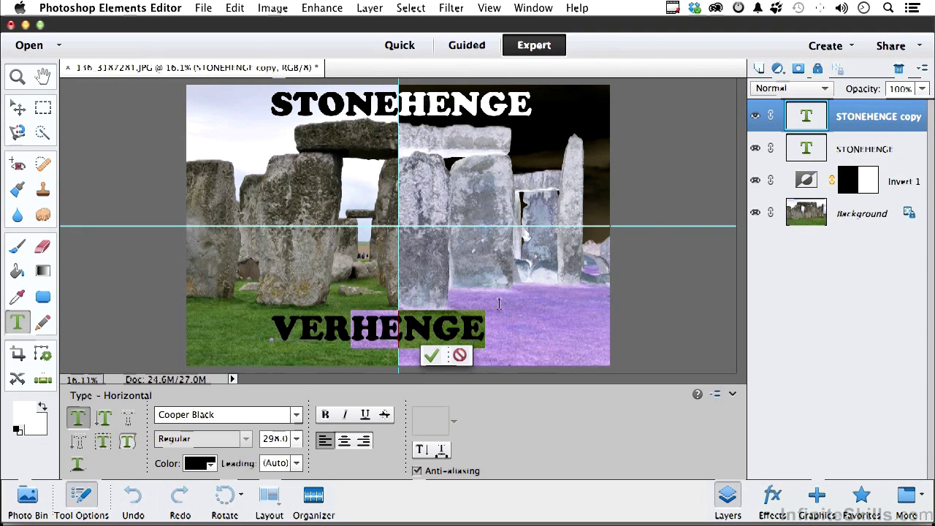
type("SUS")
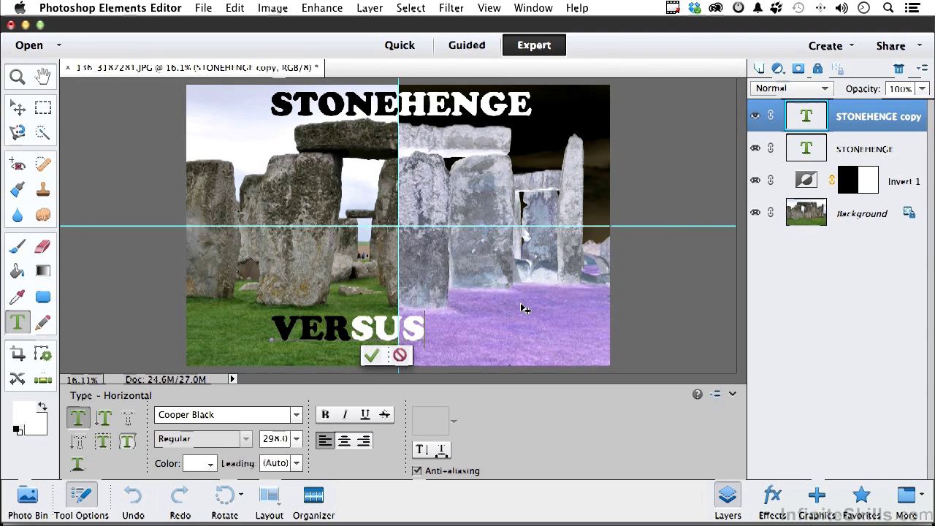
left_click(371, 357)
key("shift+Right")
key("shift+Right")
key("shift+Right")
key("shift+Right")
key("shift+Right")
key("shift+Right")
key("shift+Right")
key("shift+Right")
key("shift+Right")
key("shift+Right")
key("shift+Right")
key("shift+Right")
key("shift+Right")
key("shift+Right")
key("shift+Right")
key("shift+Right")
key("shift+Right")
key("shift+Right")
key("shift+Right")
key("shift+Right")
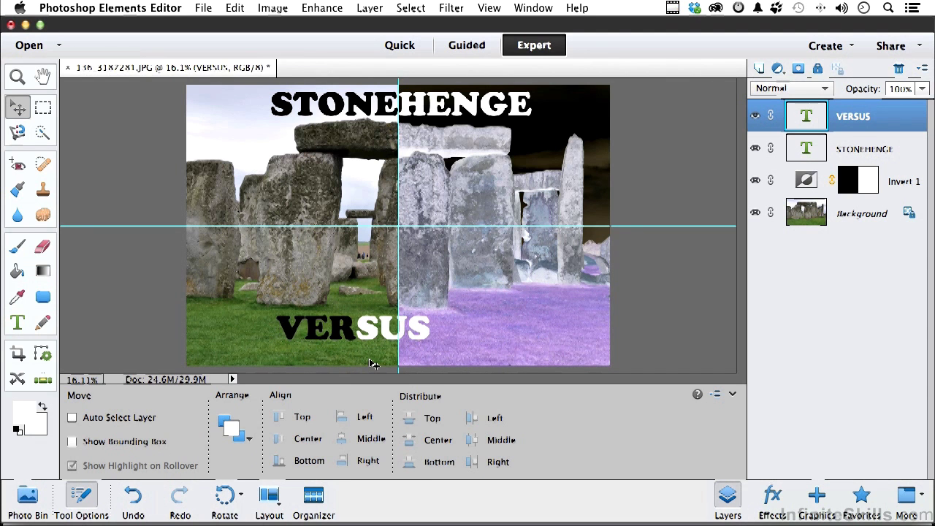
key("shift+Right")
key("shift+Right")
key("shift+Right")
key("shift+Right")
key("shift+Right")
key("shift+Right")
key("shift+Right")
key("shift+Right")
key("shift+Right")
key("shift+Right")
key("shift+Right")
key("shift+Right")
key("shift+Right")
key("shift+Right")
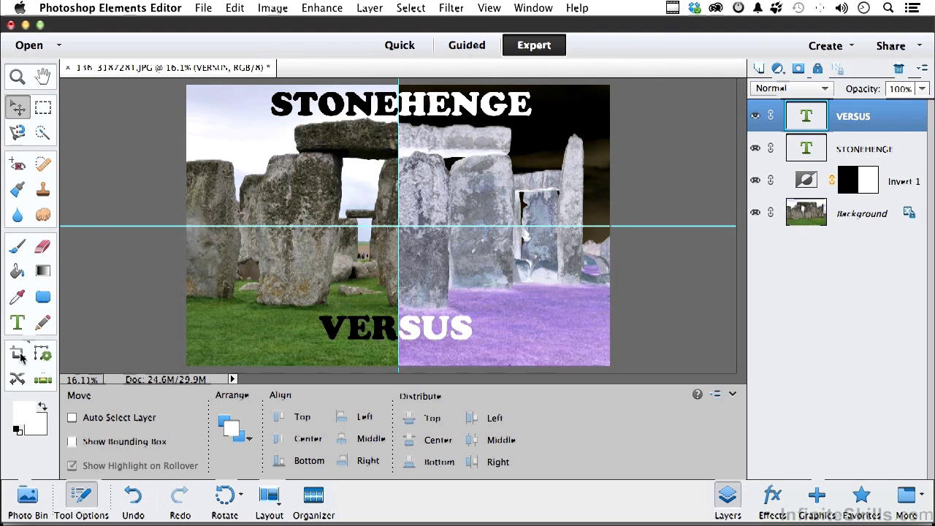
Add vertical text at the photo's upper left and scale it up to about 284%
left_click(18, 324)
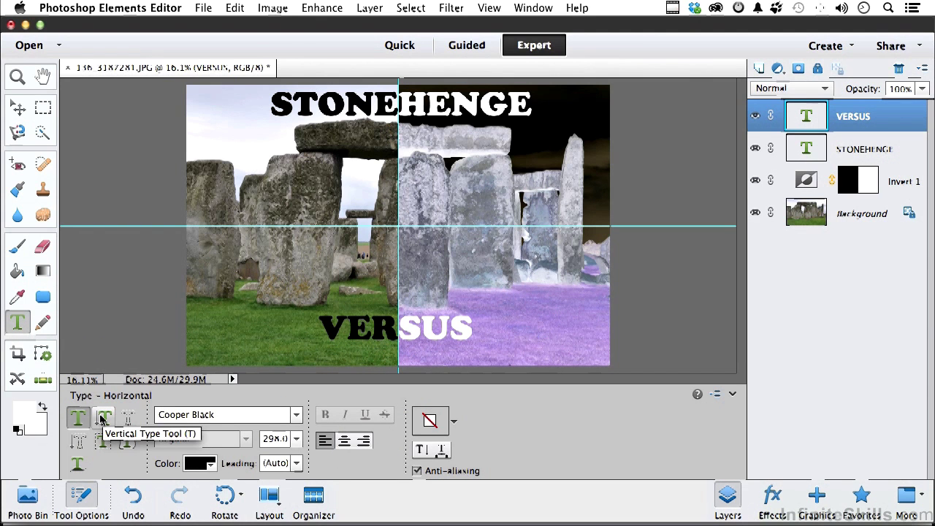
left_click(102, 418)
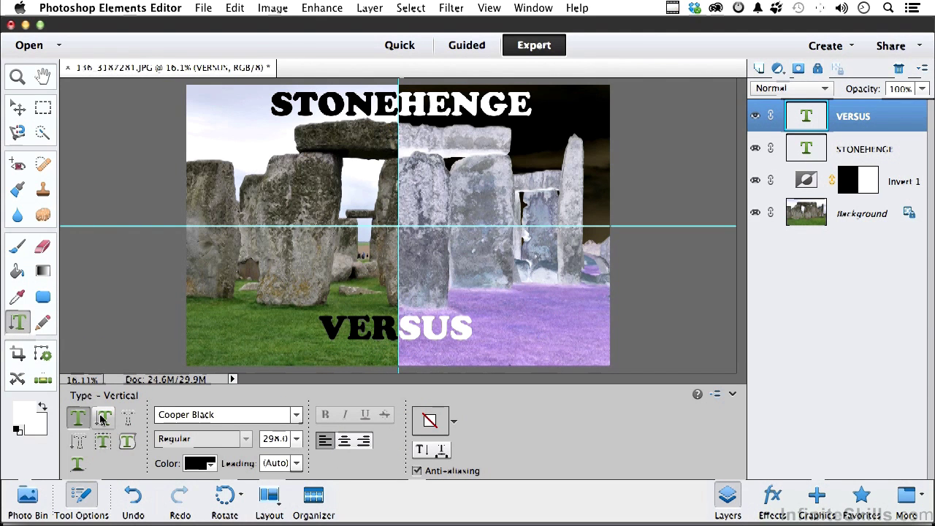
left_click(211, 155)
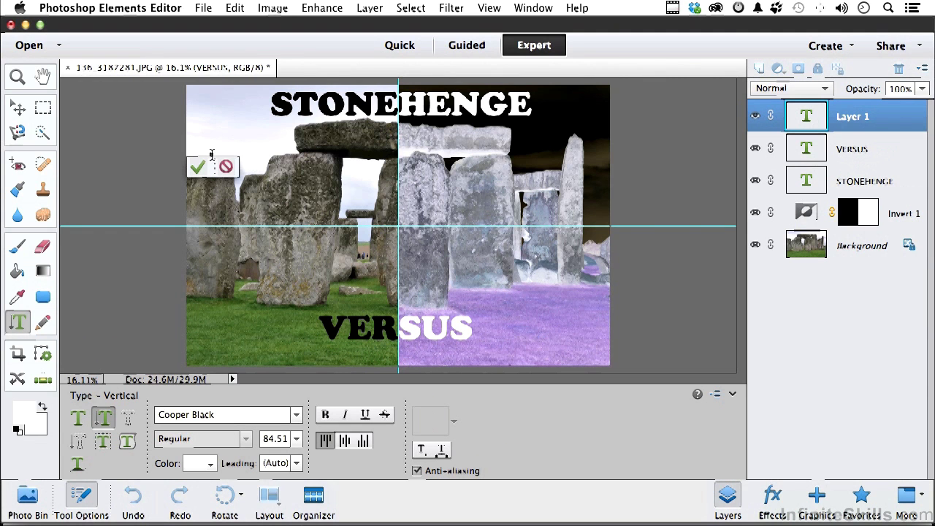
type("ABCD")
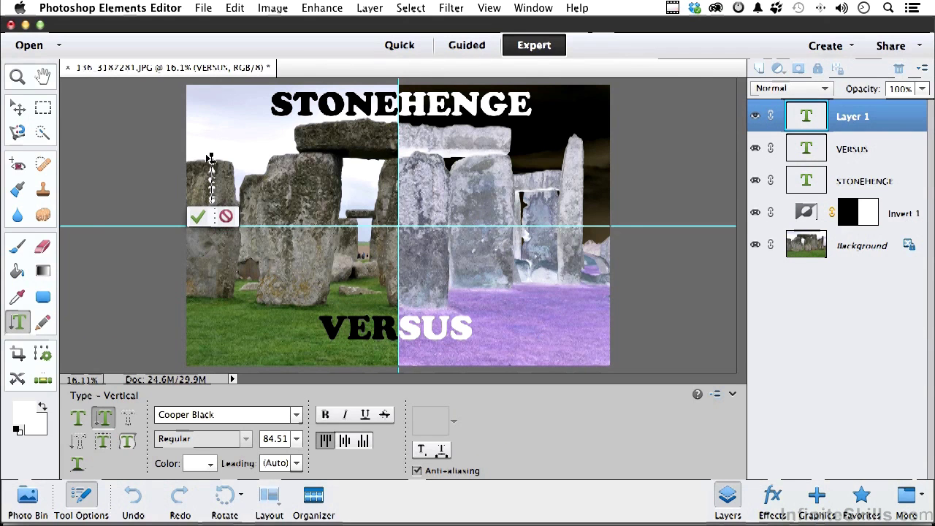
left_click(197, 217)
key("v")
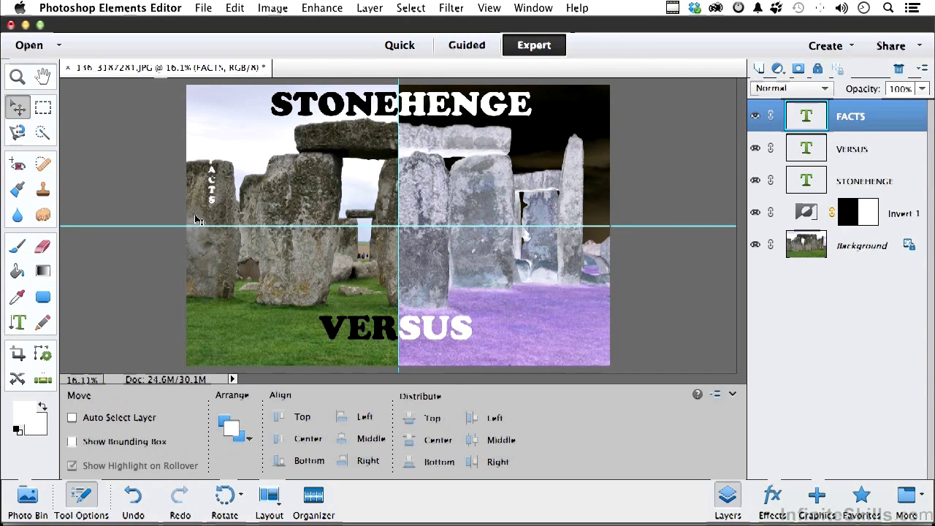
key("super+t")
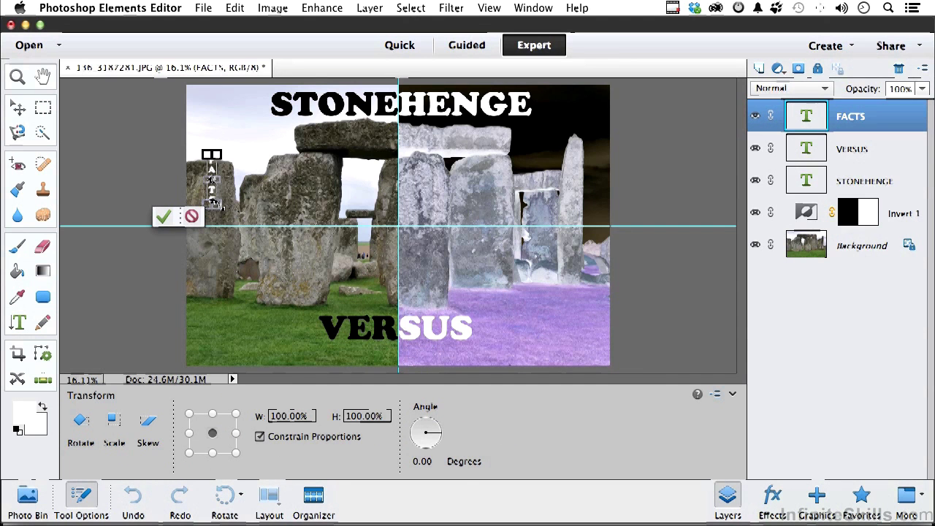
left_click_drag(218, 206, 217, 296)
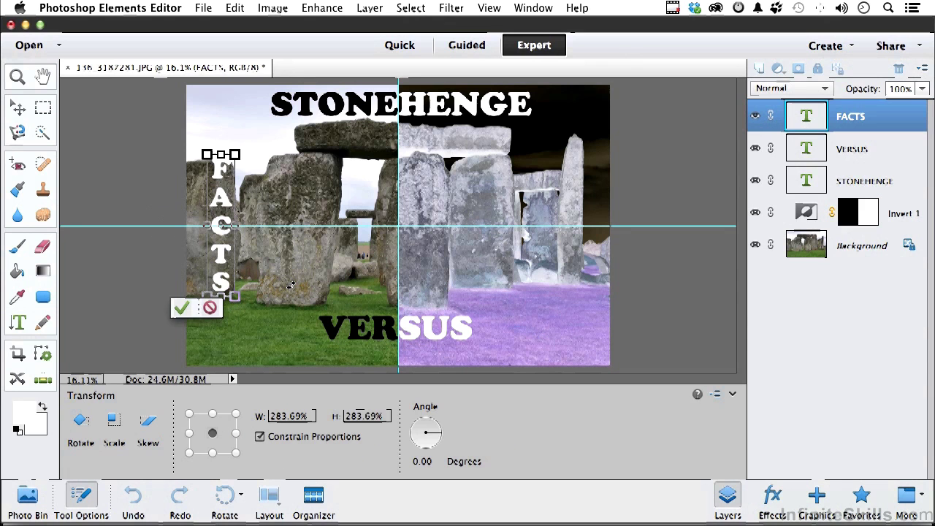
Commit the FACTS resize, switch its font to Charcoal CY, and move it slightly left
left_click(181, 308)
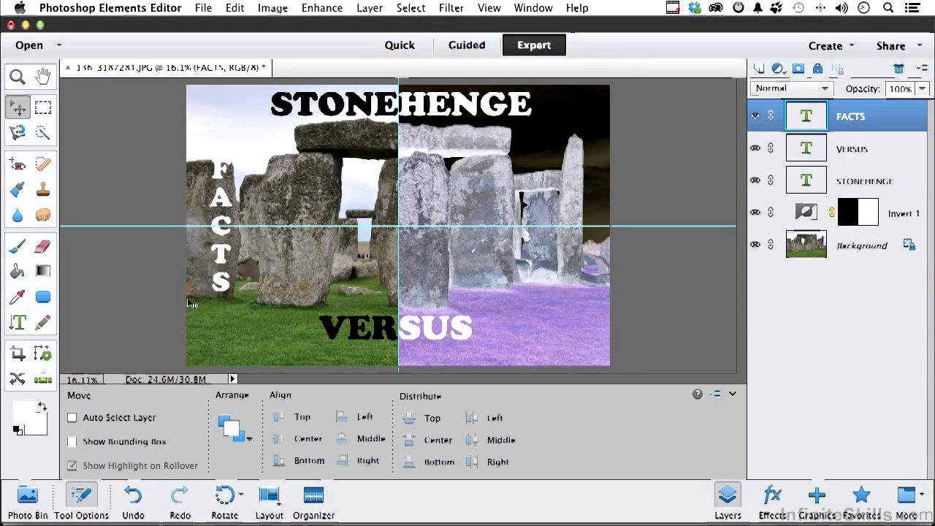
double_click(223, 251)
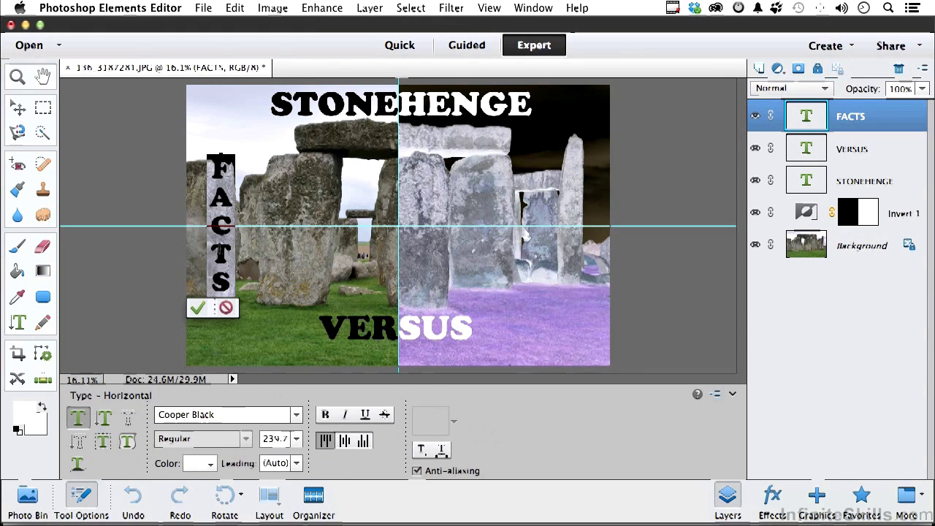
left_click(296, 416)
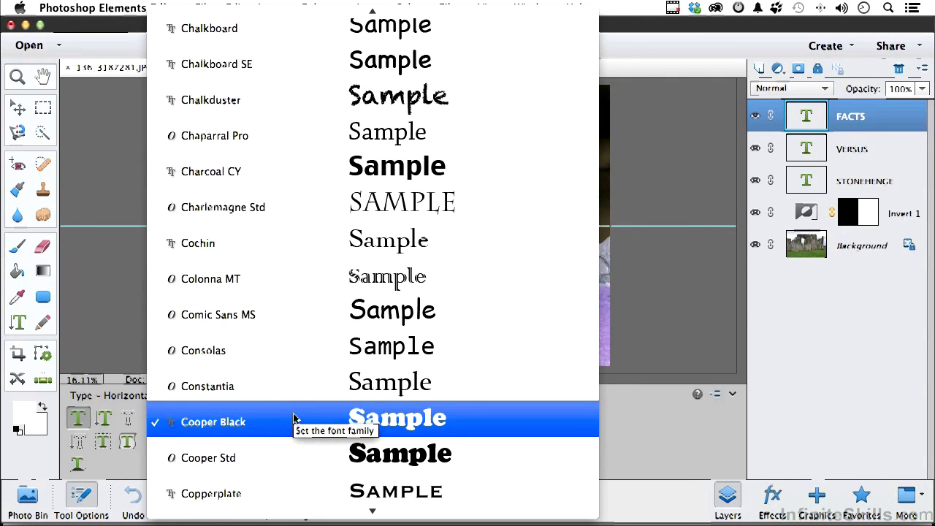
left_click(371, 181)
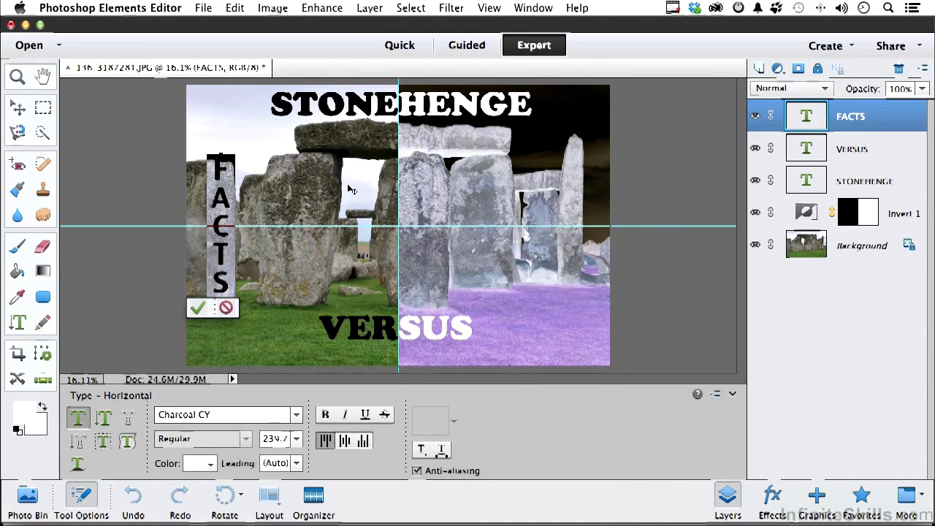
left_click(197, 308)
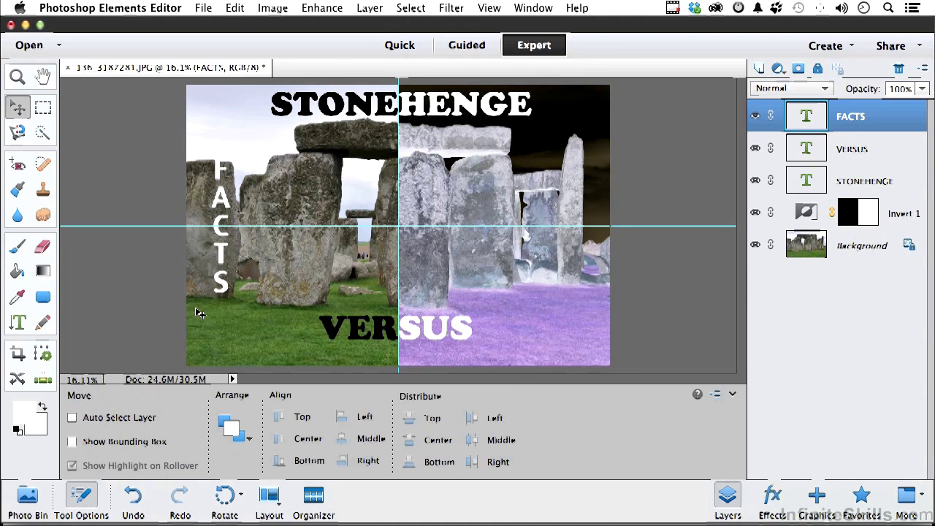
left_click_drag(222, 264, 210, 265)
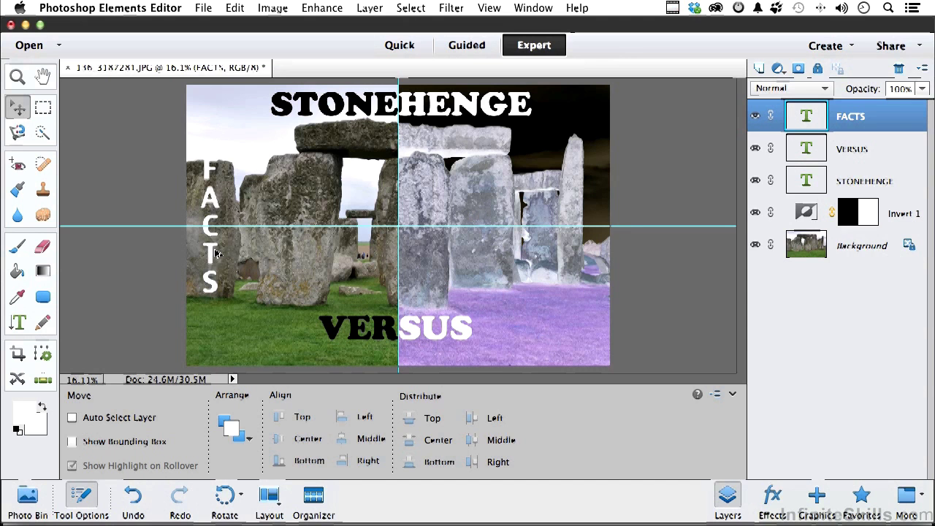
Duplicate FACTS to the right edge, retype it as FICTION, and nudge it up and right
left_click_drag(216, 253, 593, 235)
double_click(593, 235)
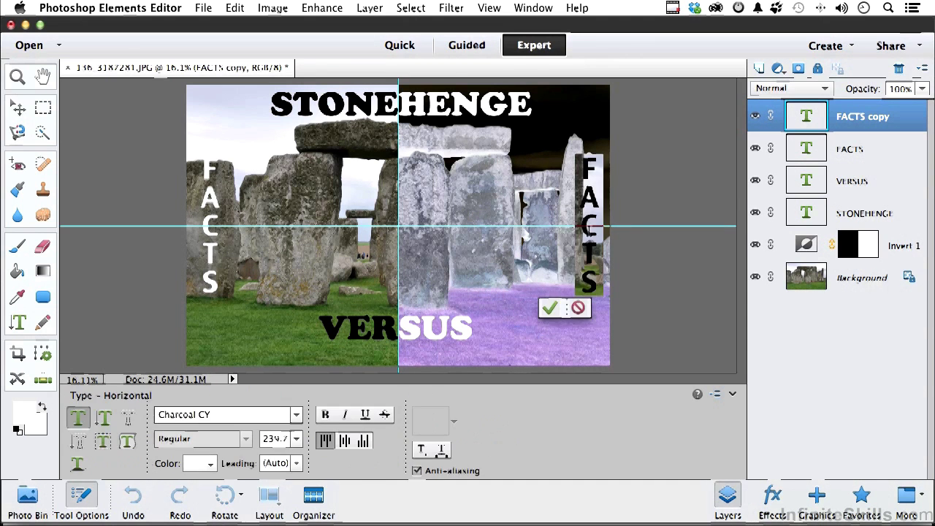
type("FICTION")
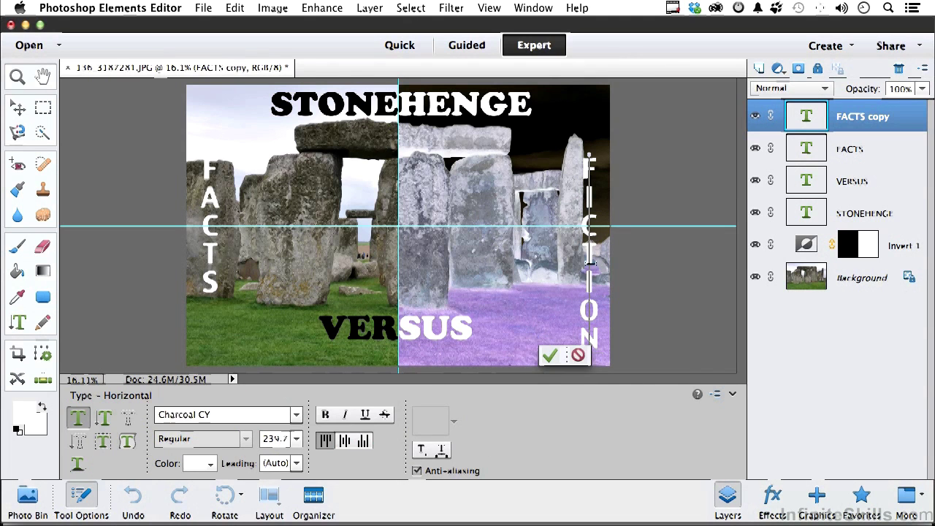
left_click(548, 354)
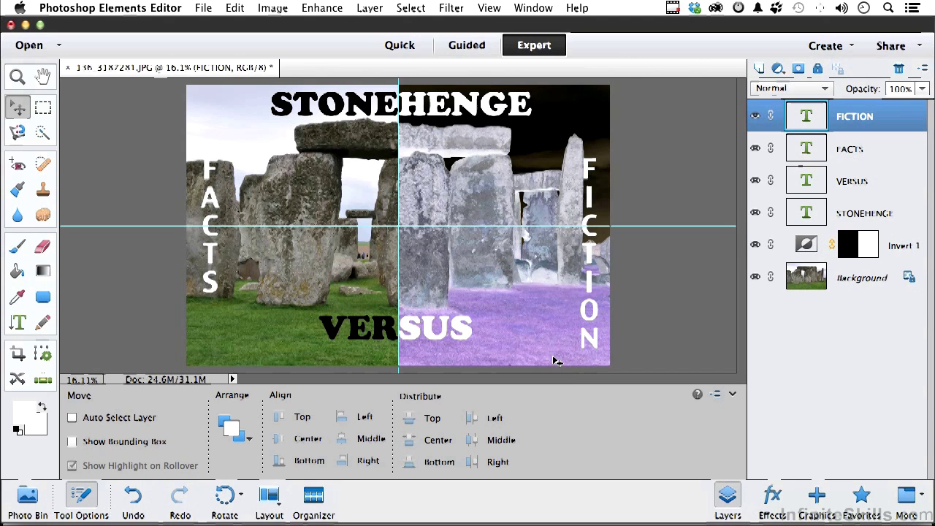
key("shift+Up")
key("shift+Up")
key("shift+Up")
key("shift+Up")
key("shift+Up")
key("shift+Up")
key("shift+Up")
key("shift+Up")
key("shift+Up")
key("shift+Up")
key("shift+Up")
key("shift+Up")
key("shift+Up")
key("shift+Up")
key("shift+Up")
key("shift+Up")
key("shift+Up")
key("shift+Up")
key("shift+Up")
key("shift+Up")
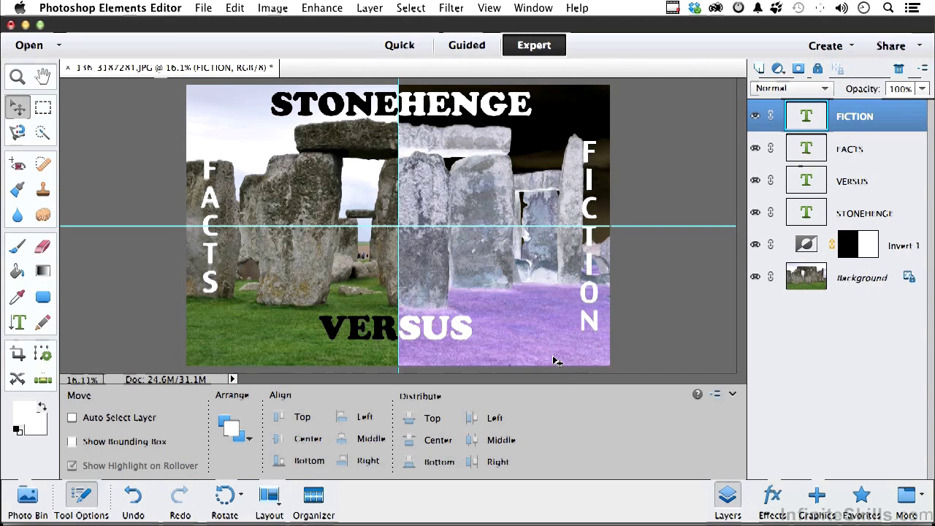
key("shift+Right")
key("shift+Right")
key("shift+Right")
key("shift+Right")
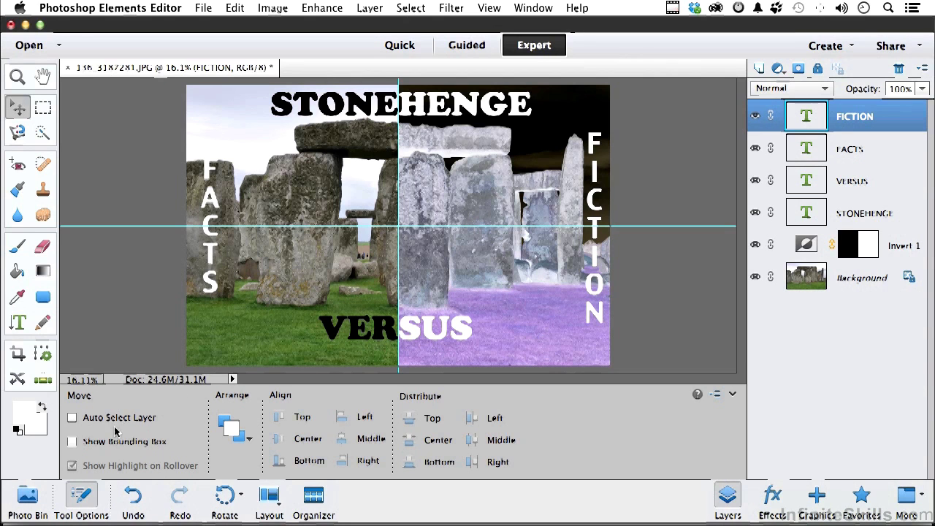
Fill the selected FACTS text layer with the default black foreground colour
left_click(212, 292, "super")
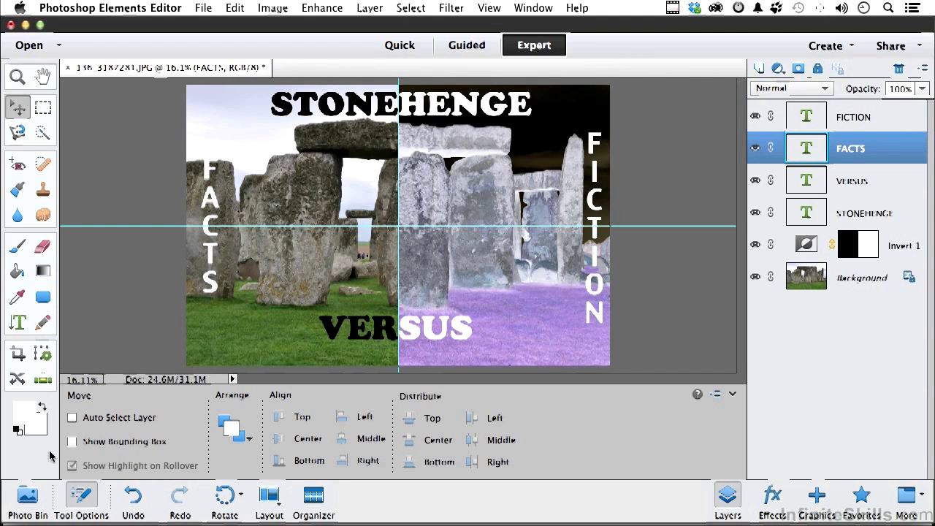
left_click(16, 431)
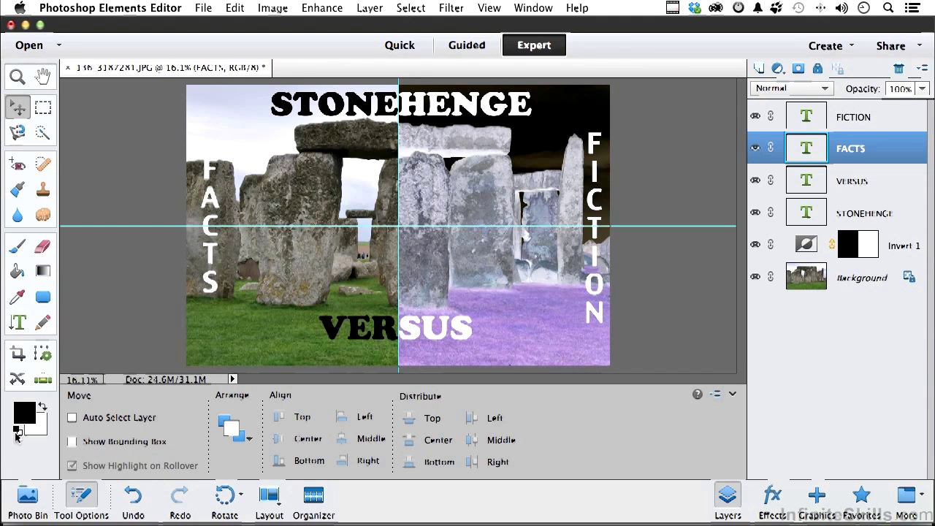
key("alt+BackSpace")
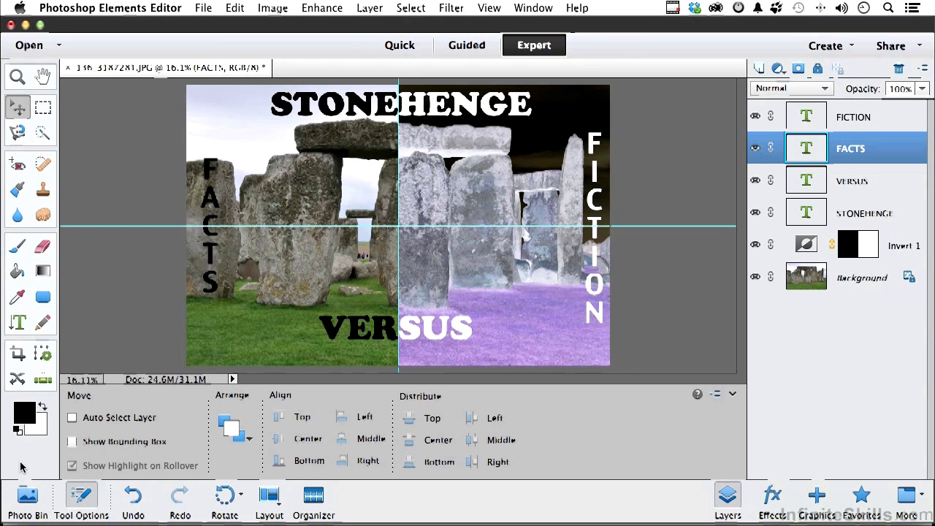
With the Vertical Type tool, flip the FACTS text orientation to horizontal and back, twice
left_click(19, 326)
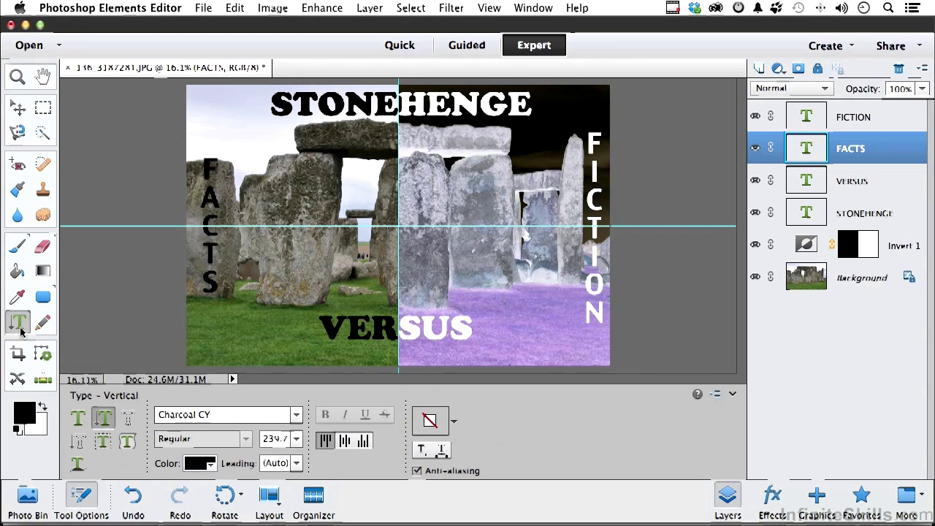
left_click(421, 450)
left_click(421, 450)
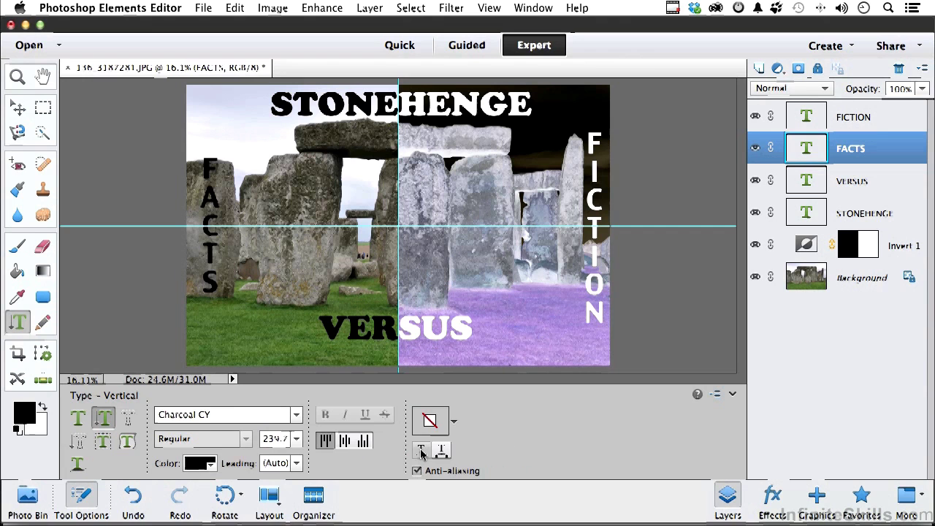
left_click(422, 451)
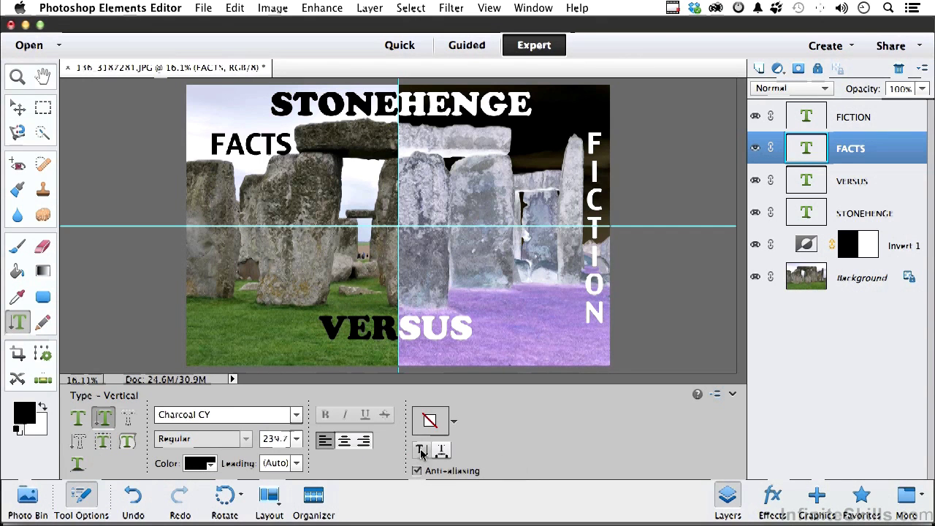
left_click(421, 450)
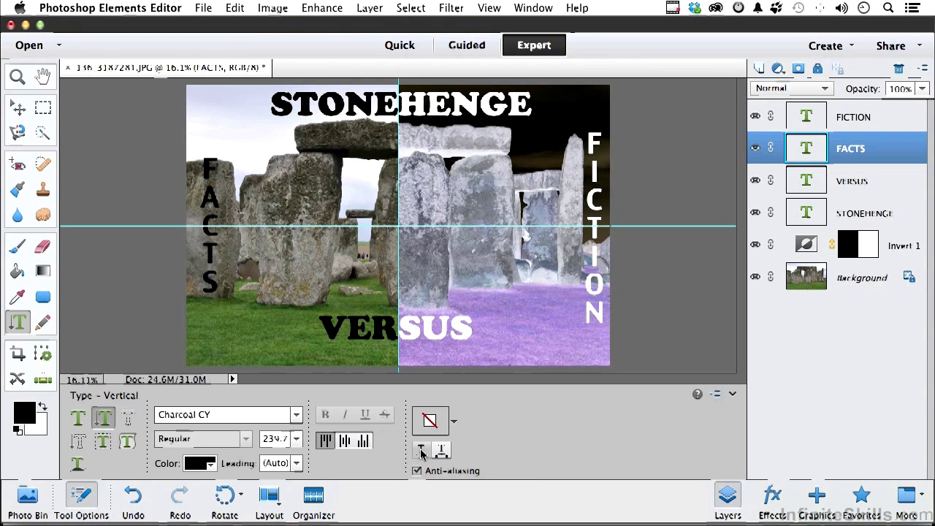
Close the Stonehenge document, saving it as a layered Photoshop file
left_click(67, 70)
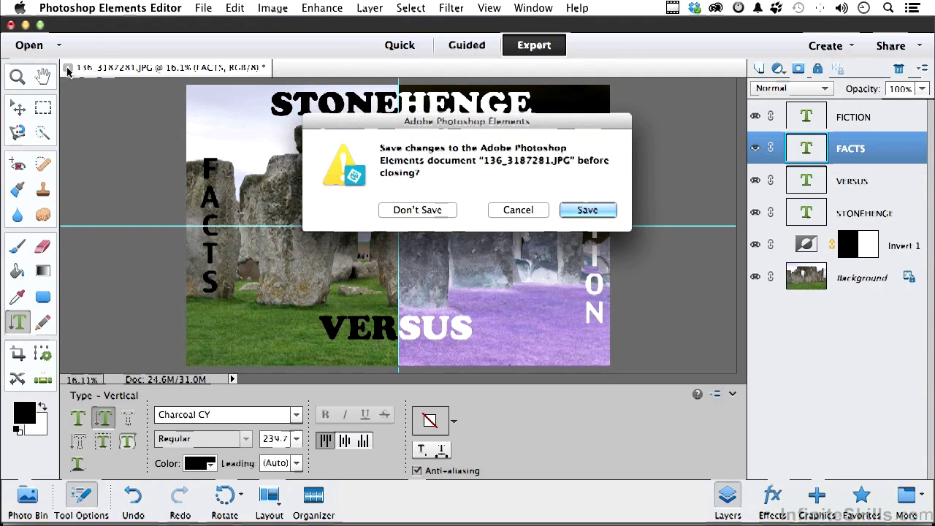
left_click(587, 211)
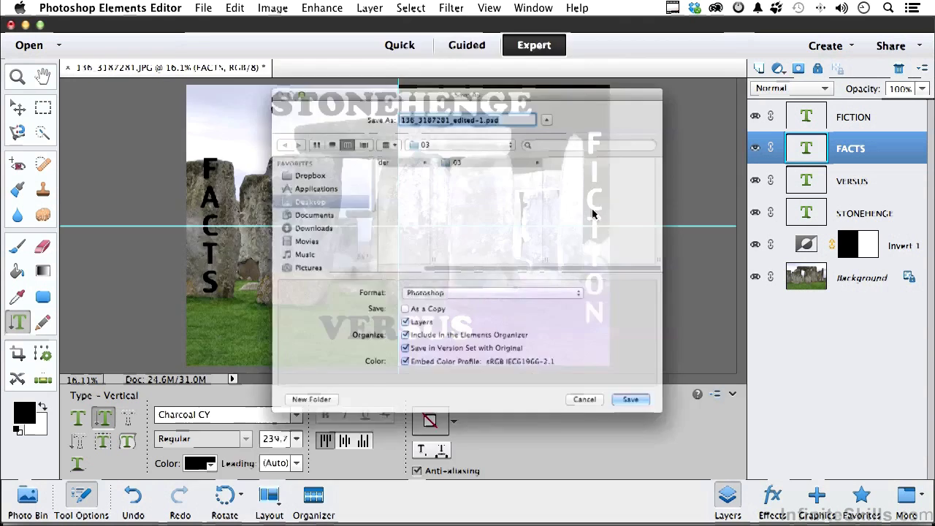
left_click(684, 450)
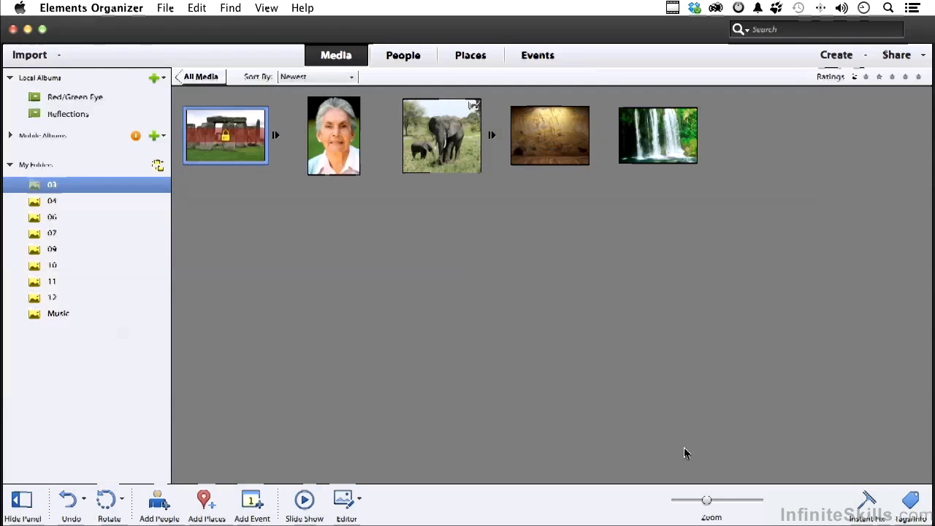